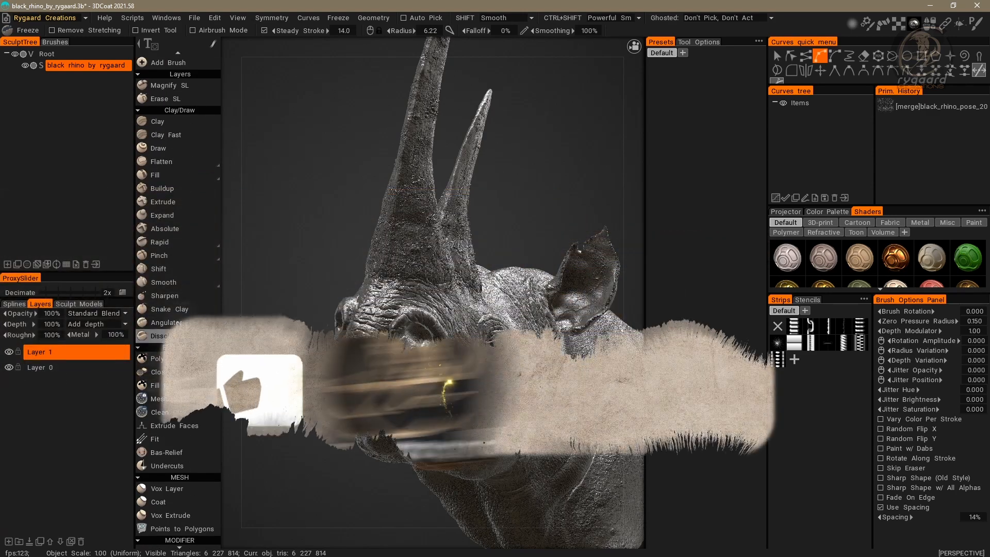
# Review the script options in the Rygaard Creations room's edit dialog and dismiss it without changes
pyautogui.scroll(4, 196, 182)
pyautogui.scroll(3, 198, 187)
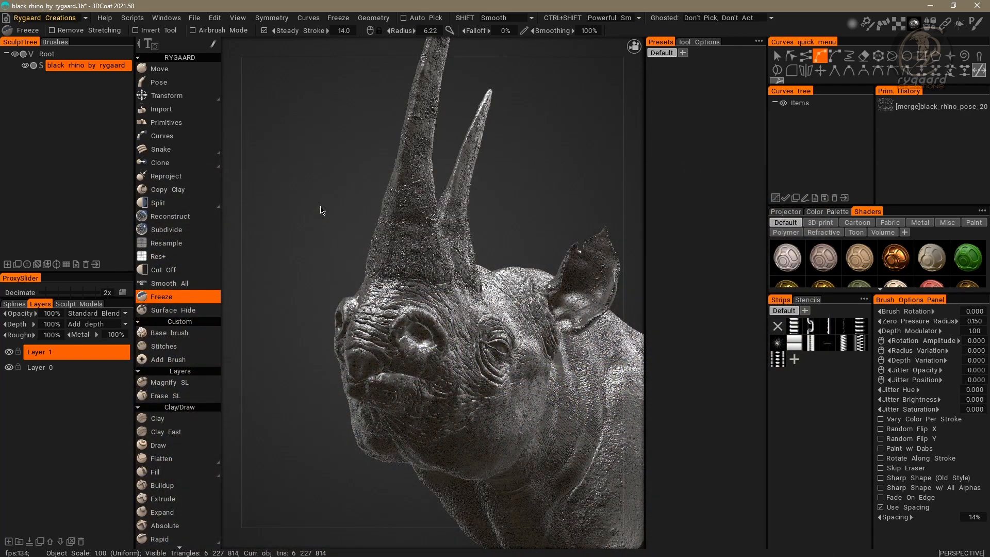
pyautogui.click(6, 18)
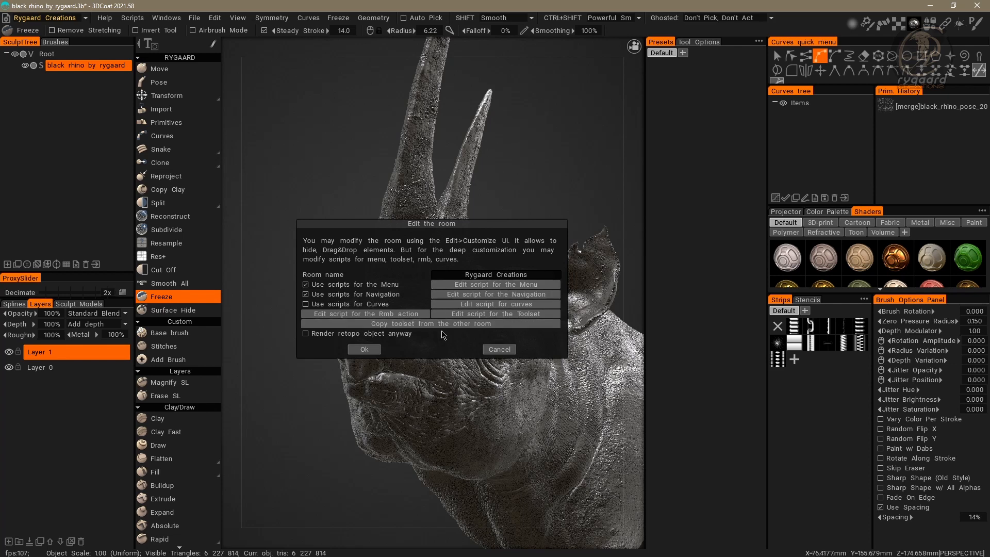
pyautogui.click(498, 350)
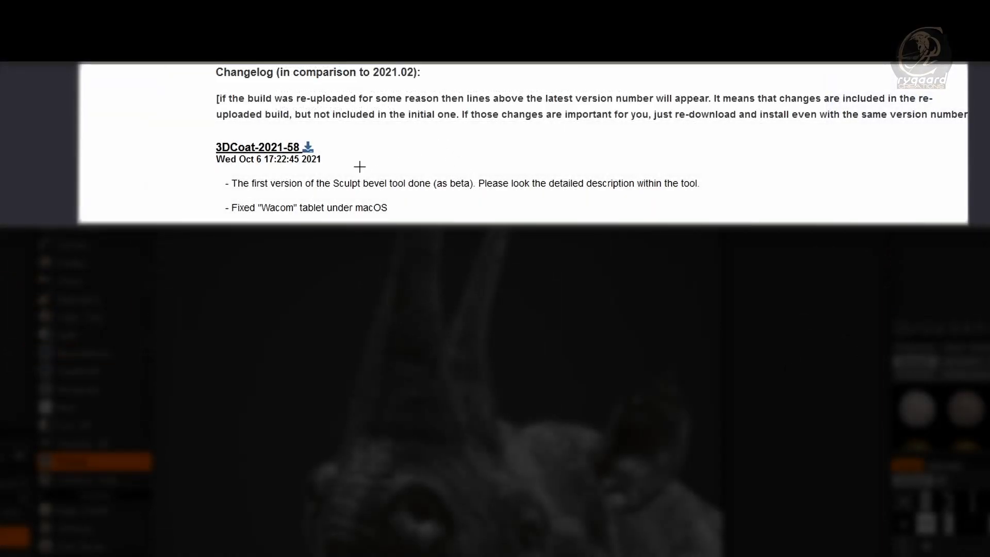
pyautogui.moveTo(283, 138); pyautogui.dragTo(315, 159)
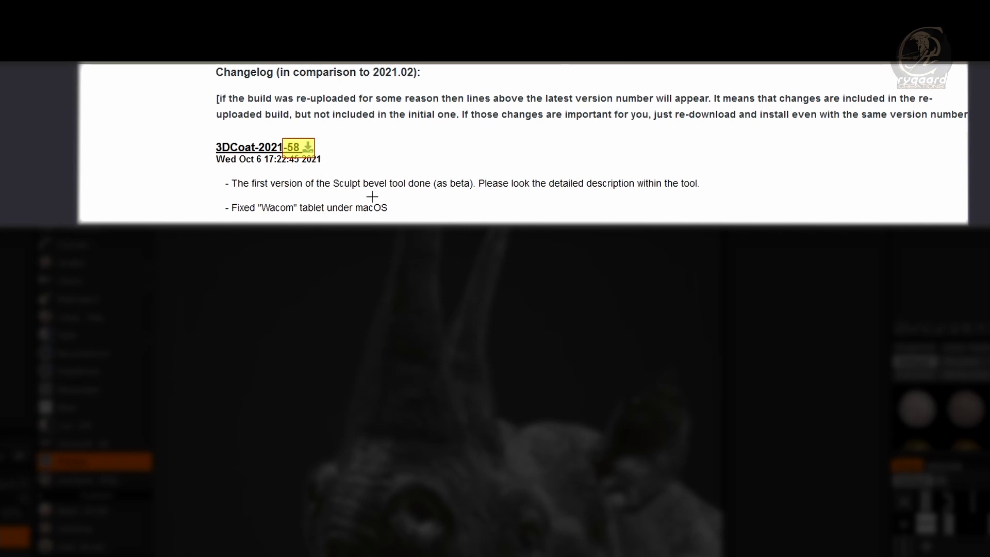
pyautogui.moveTo(333, 192); pyautogui.dragTo(408, 176)
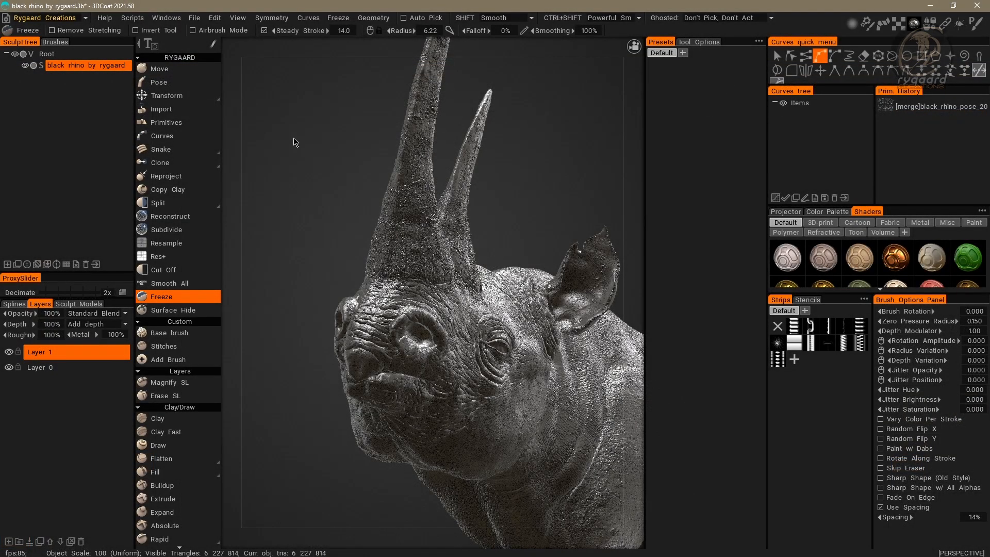
# Switch to the Sculpt room and look through its default toolset
pyautogui.click(85, 17)
pyautogui.click(37, 69)
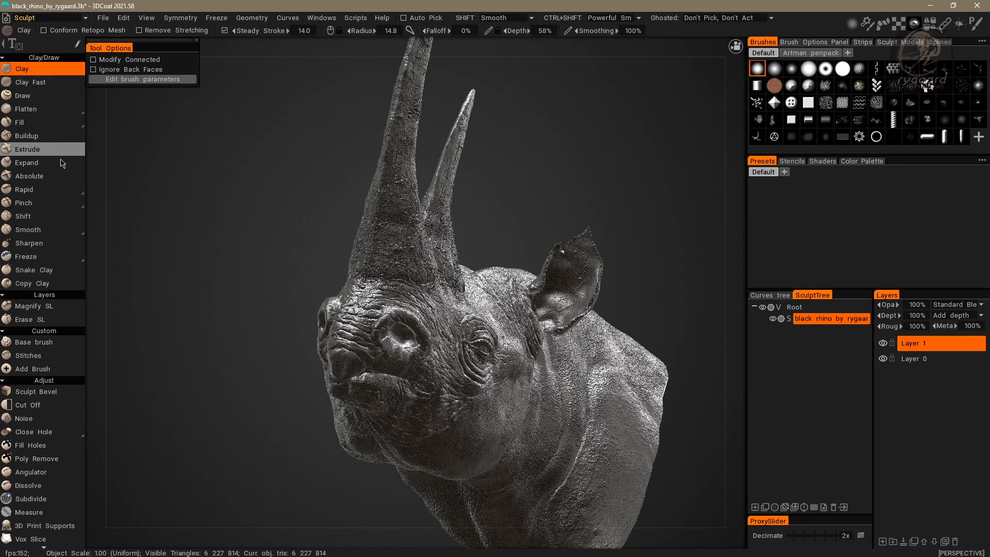
pyautogui.scroll(-4, 58, 226)
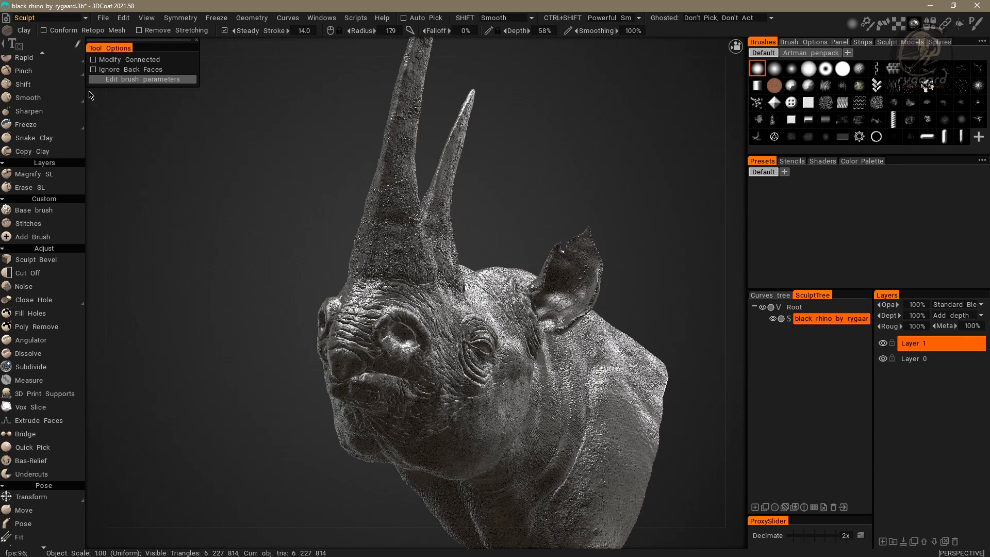
# Return to the Rygaard Creations room and examine its custom toolset from the RYGAARD section through the Commands section
pyautogui.click(48, 19)
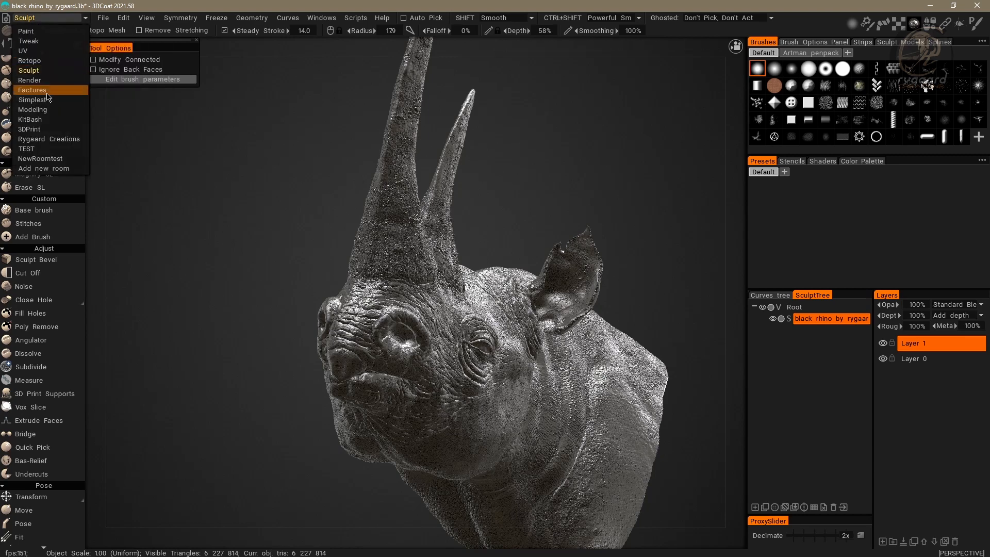
pyautogui.click(58, 140)
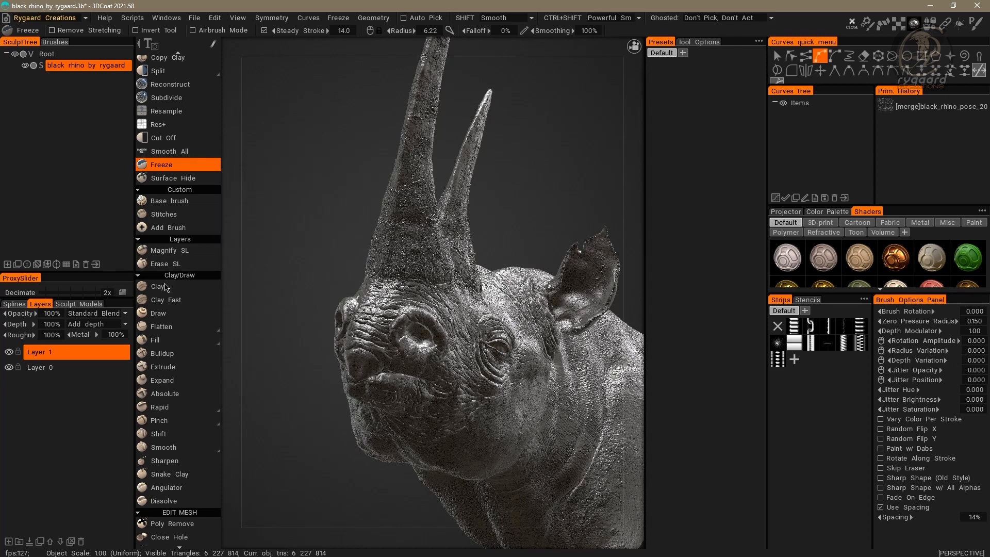
pyautogui.scroll(5, 183, 170)
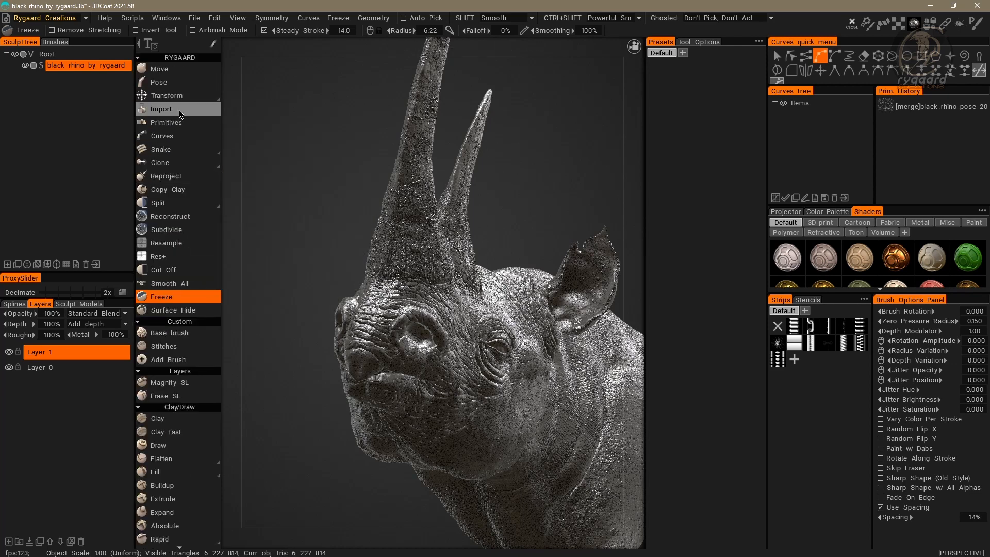
pyautogui.scroll(-5, 179, 201)
pyautogui.scroll(-5, 182, 222)
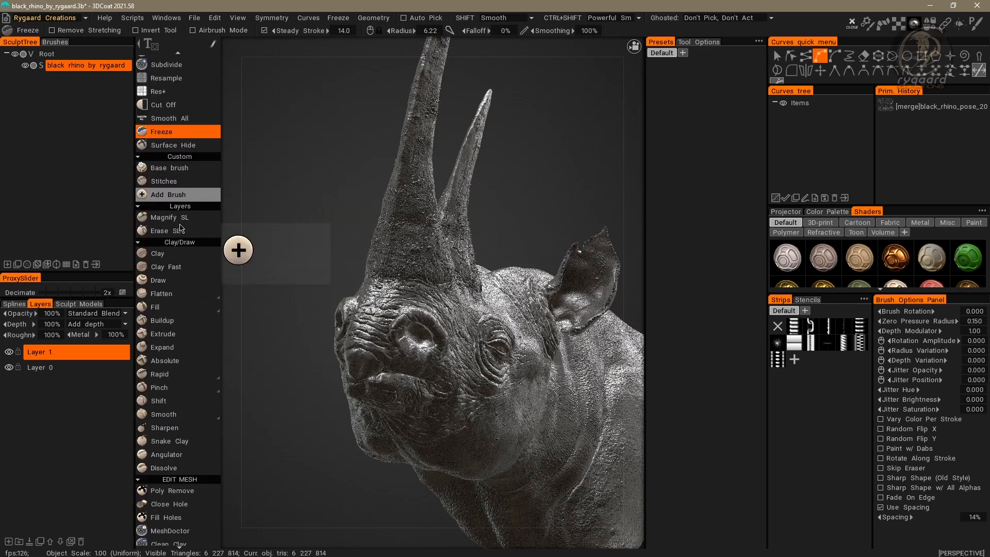
pyautogui.scroll(-9, 181, 227)
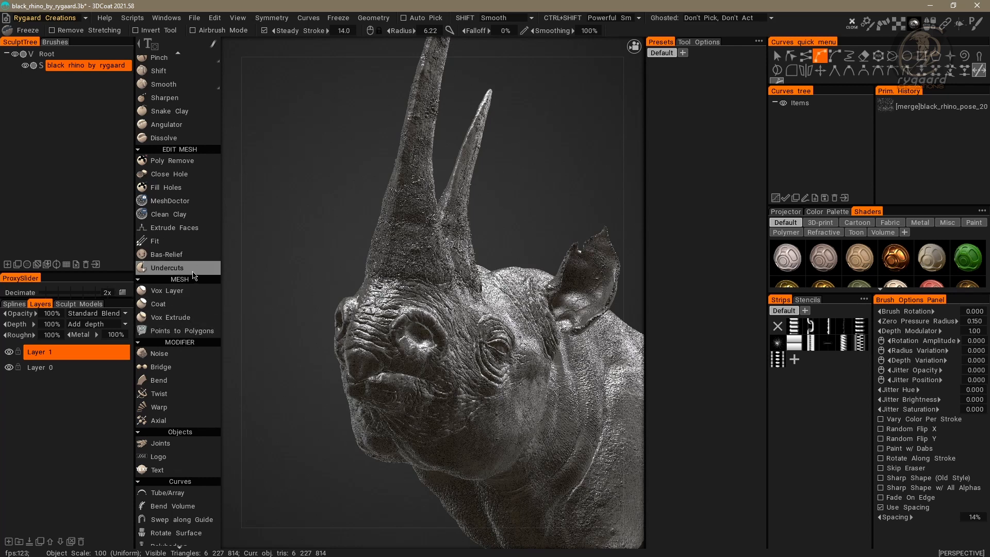
pyautogui.scroll(-2, 194, 276)
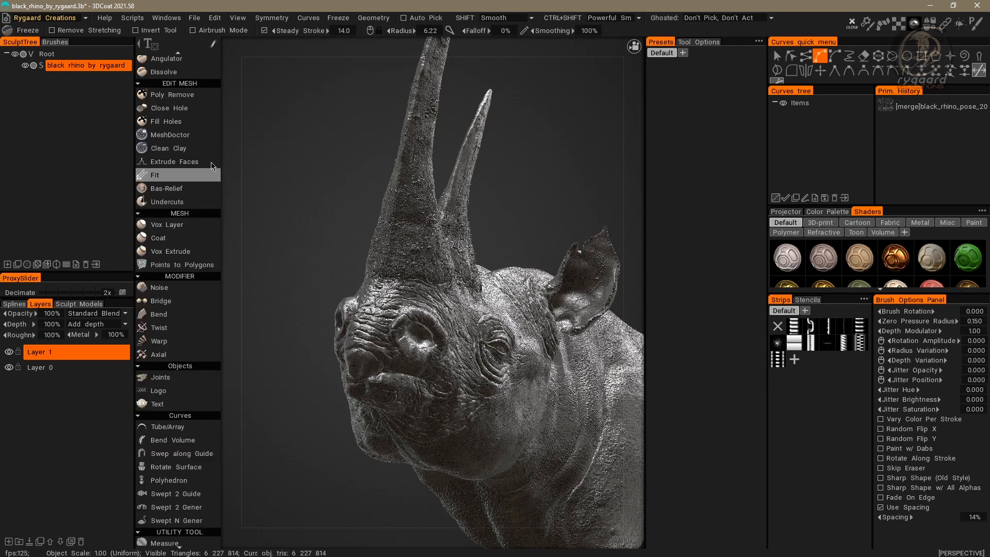
pyautogui.scroll(-2, 196, 258)
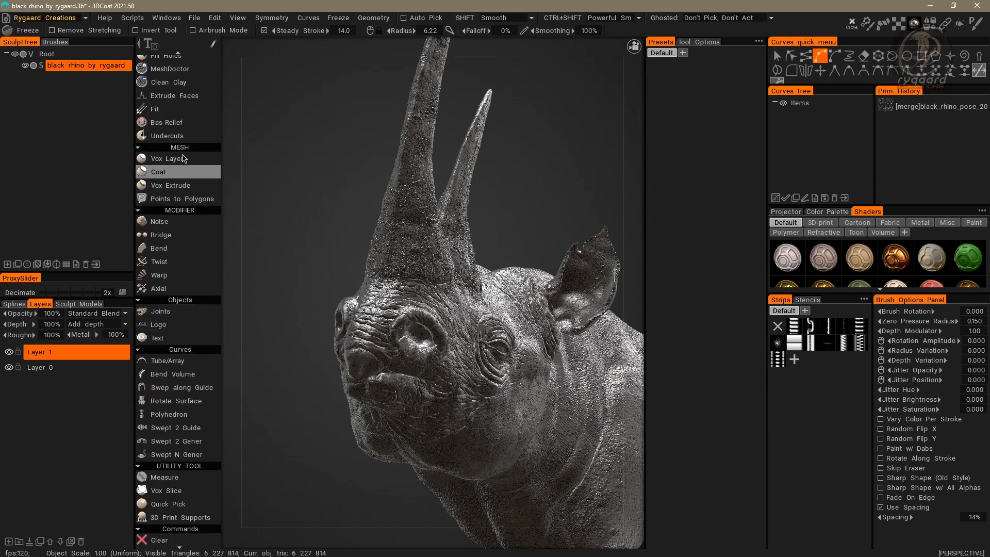
pyautogui.scroll(-1, 189, 309)
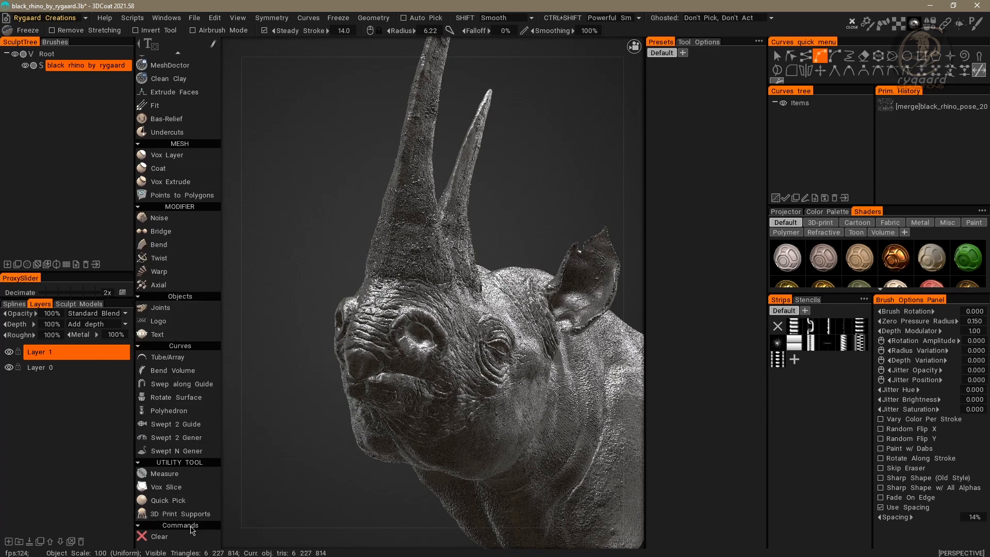
pyautogui.scroll(2, 186, 252)
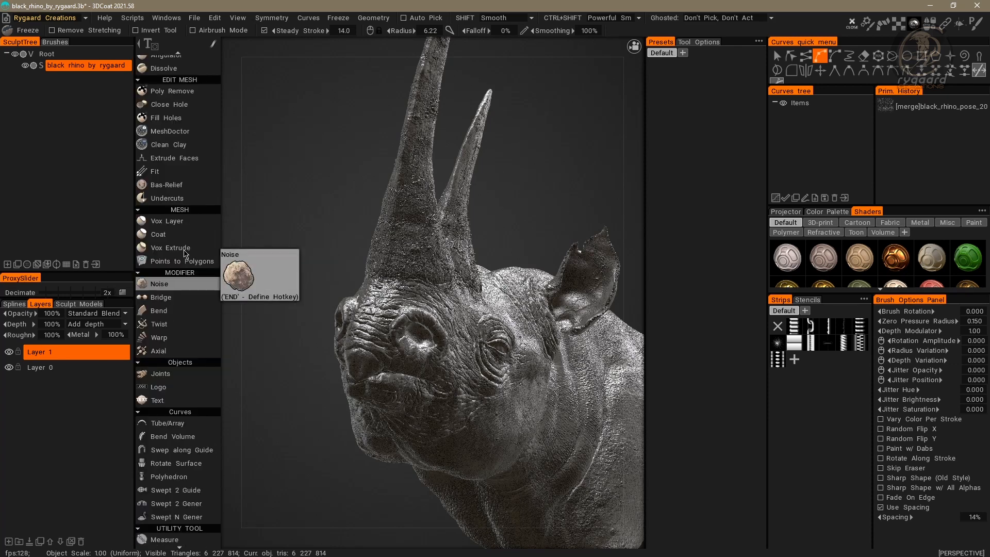
pyautogui.scroll(12, 185, 253)
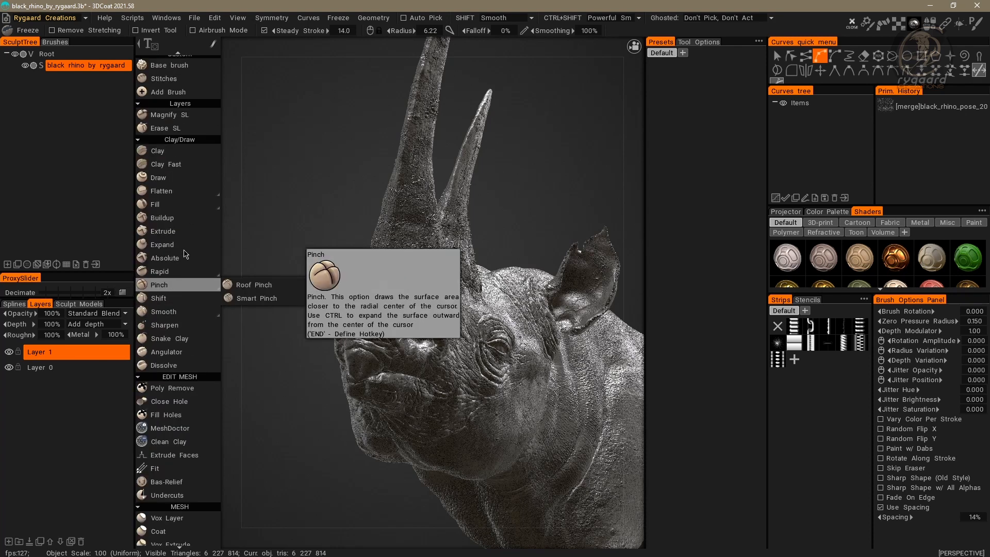
pyautogui.scroll(5, 170, 217)
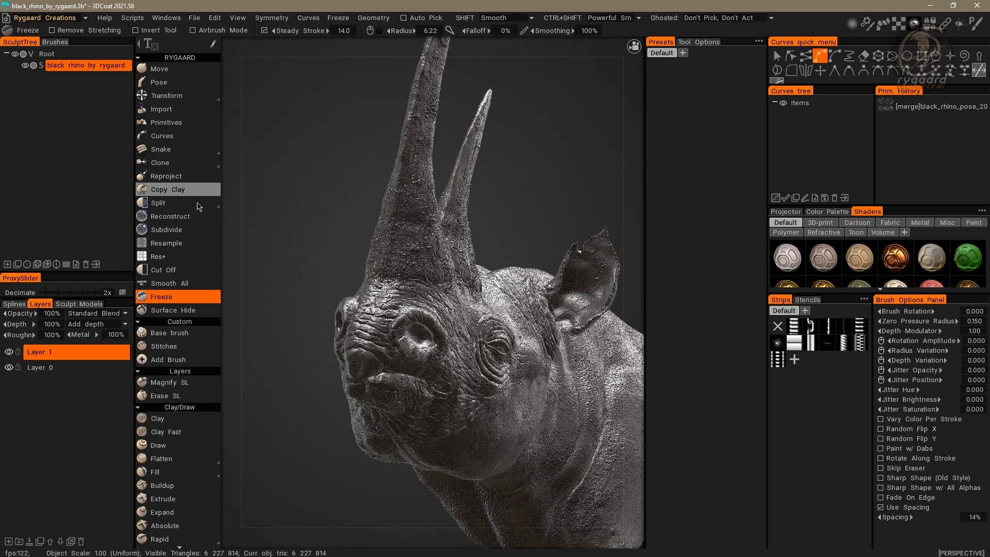
pyautogui.scroll(-2, 203, 310)
pyautogui.scroll(2, 203, 322)
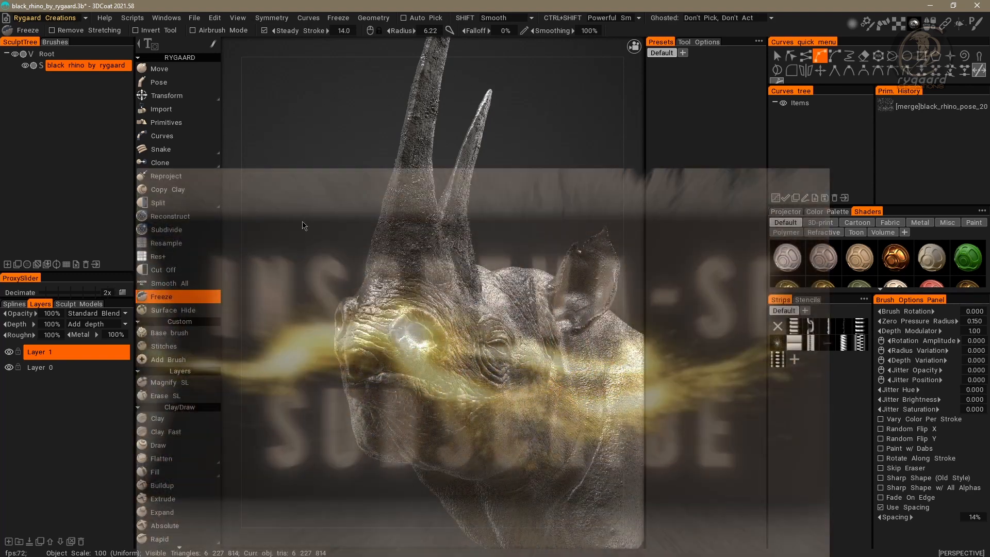
pyautogui.scroll(-5, 194, 203)
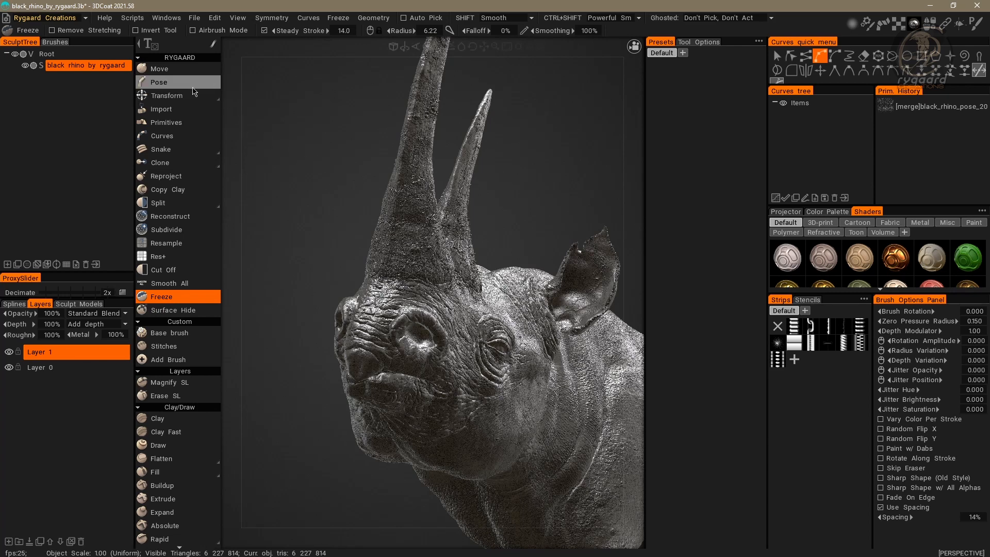
# Switch to the Sculpt room and open its toolset script for editing from the room's edit dialog
pyautogui.click(32, 19)
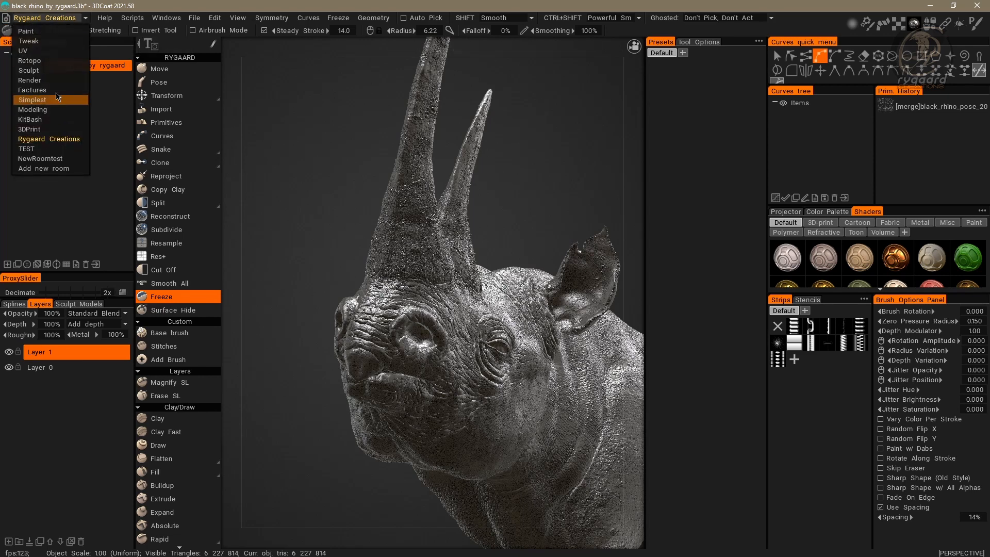
pyautogui.click(28, 70)
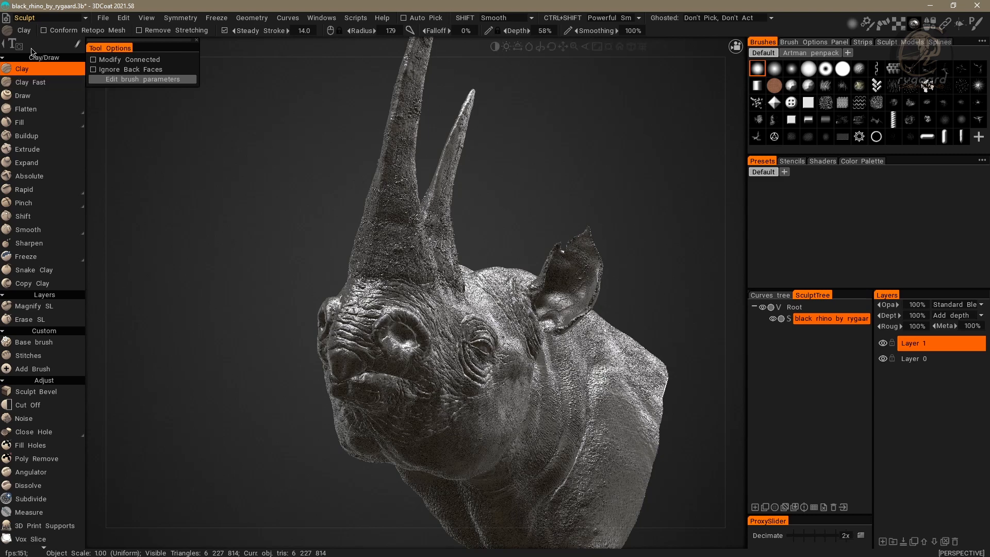
pyautogui.click(6, 19)
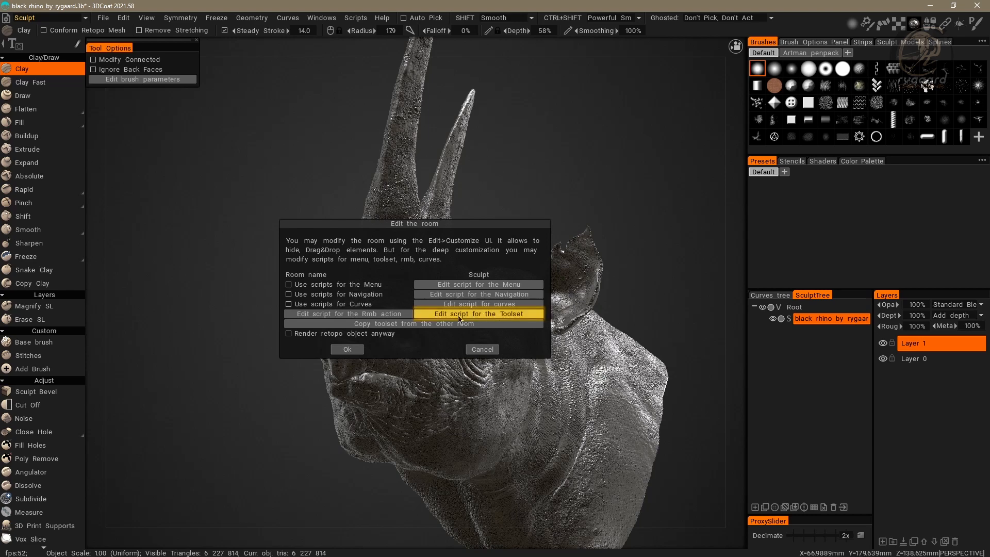
pyautogui.click(486, 316)
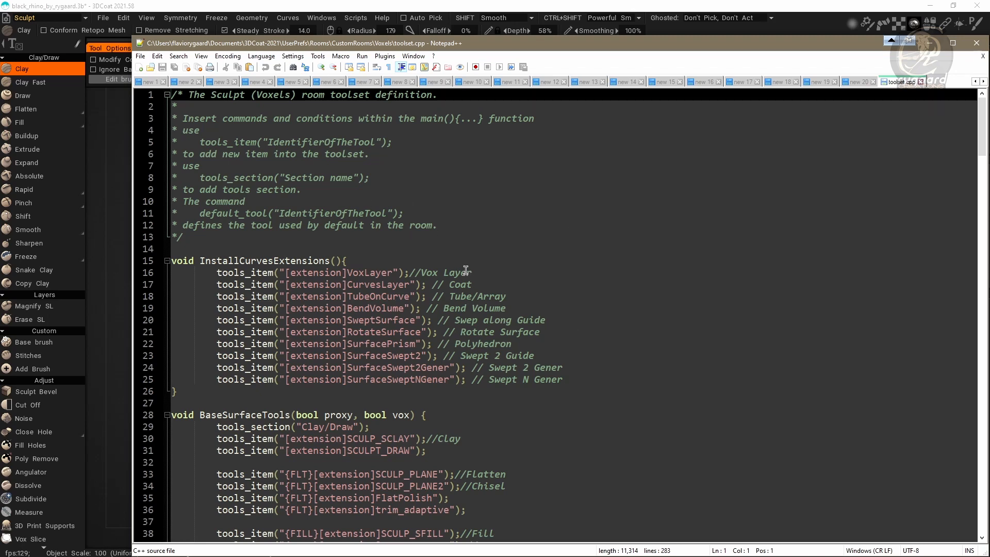
# Copy the entire contents of the Sculpt room's toolset.cpp script and close that file
pyautogui.scroll(-10, 368, 289)
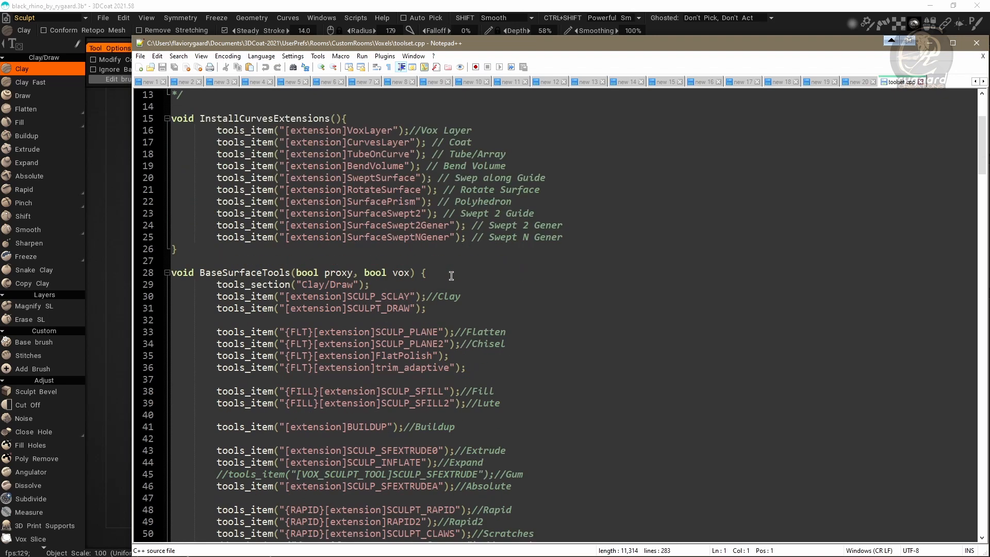
pyautogui.scroll(5, 451, 276)
pyautogui.scroll(5, 451, 276)
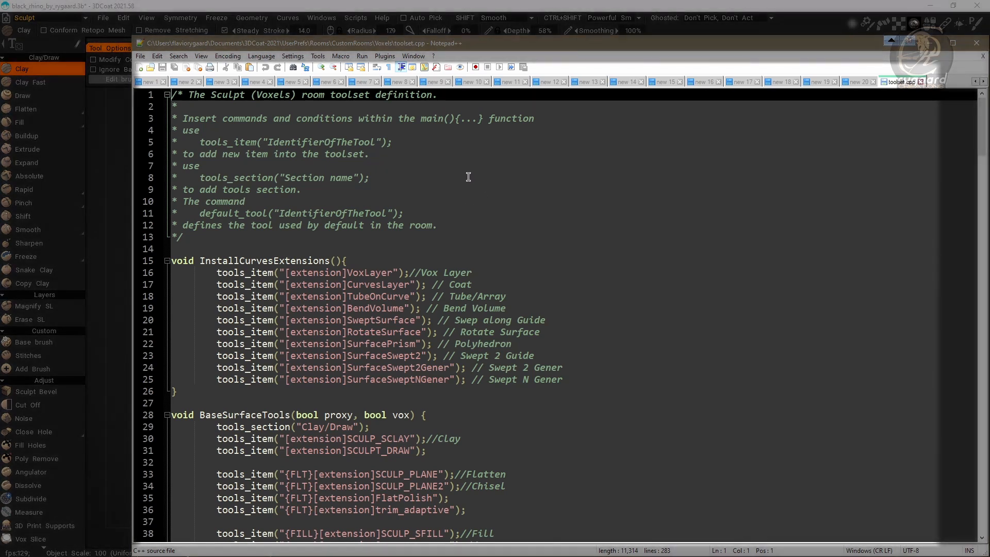
pyautogui.click(460, 156)
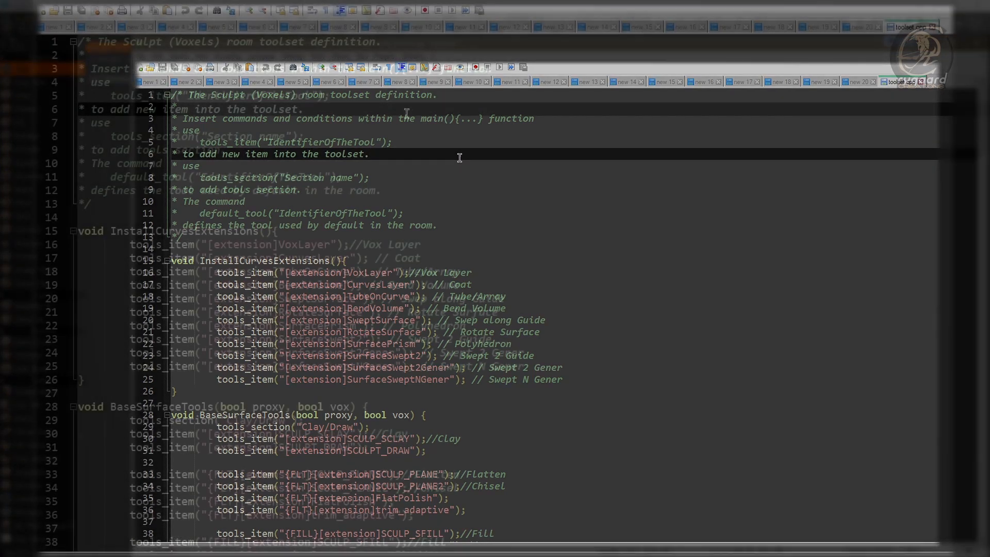
pyautogui.hotkey('ctrl', 'a')
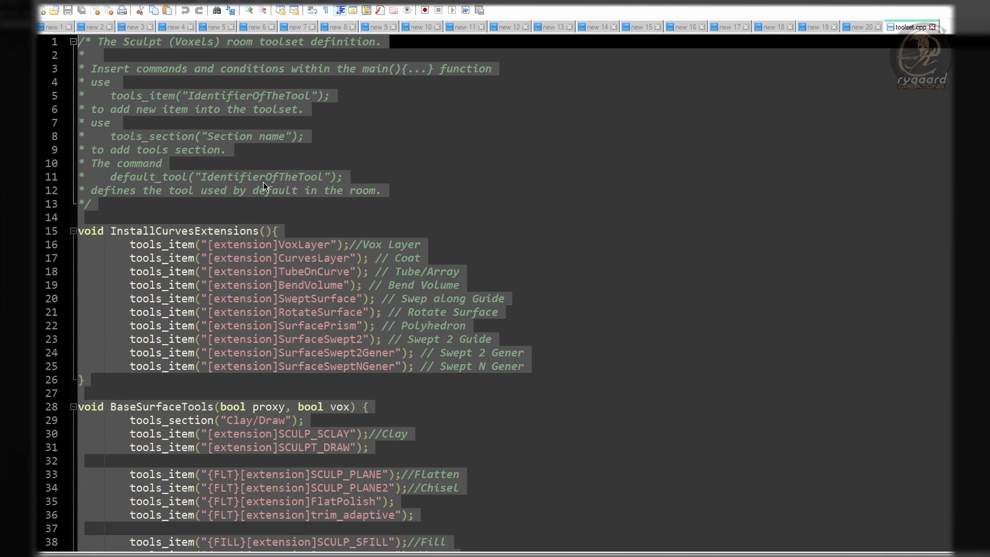
pyautogui.click(932, 27)
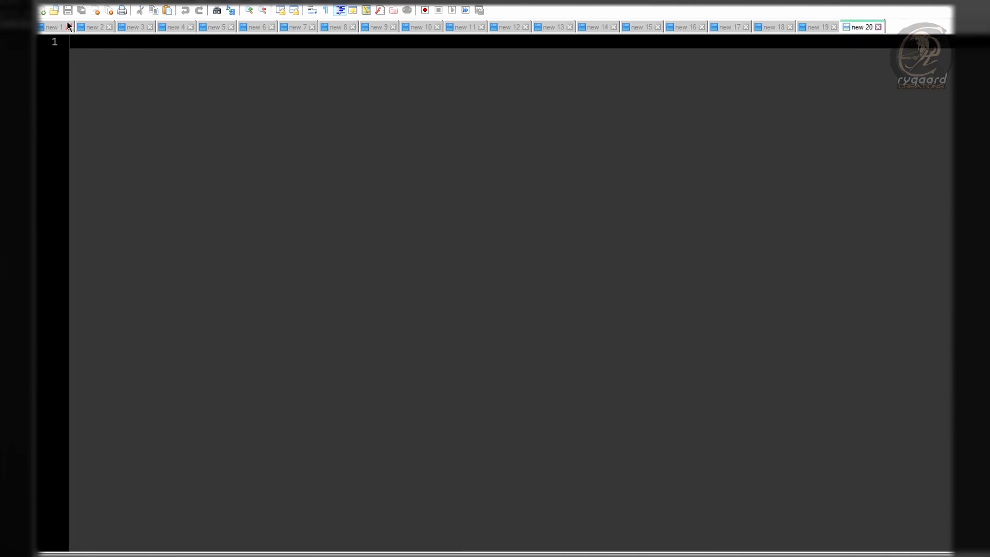
# Create a new blank document in the text editor and paste the copied toolset script into it
pyautogui.click(44, 11)
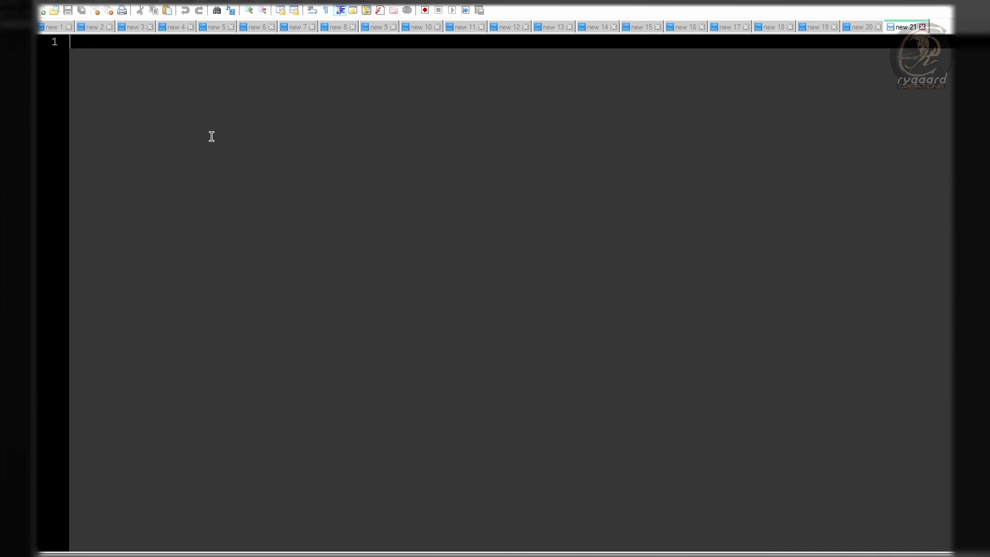
pyautogui.hotkey('ctrl', 'v')
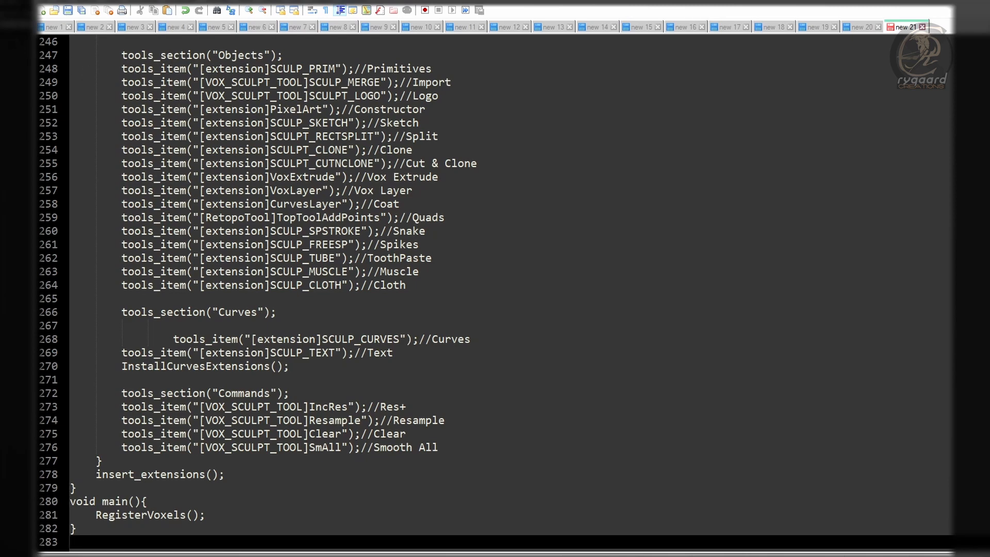
pyautogui.scroll(3, 531, 213)
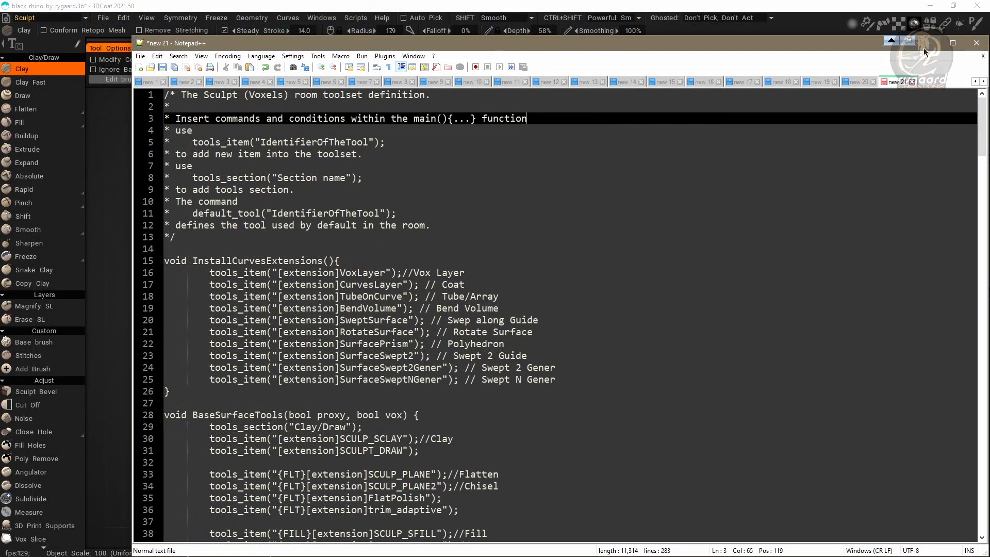
# Switch back to 3DCoat and dismiss the Sculpt room's edit dialog without changes
pyautogui.click(923, 48)
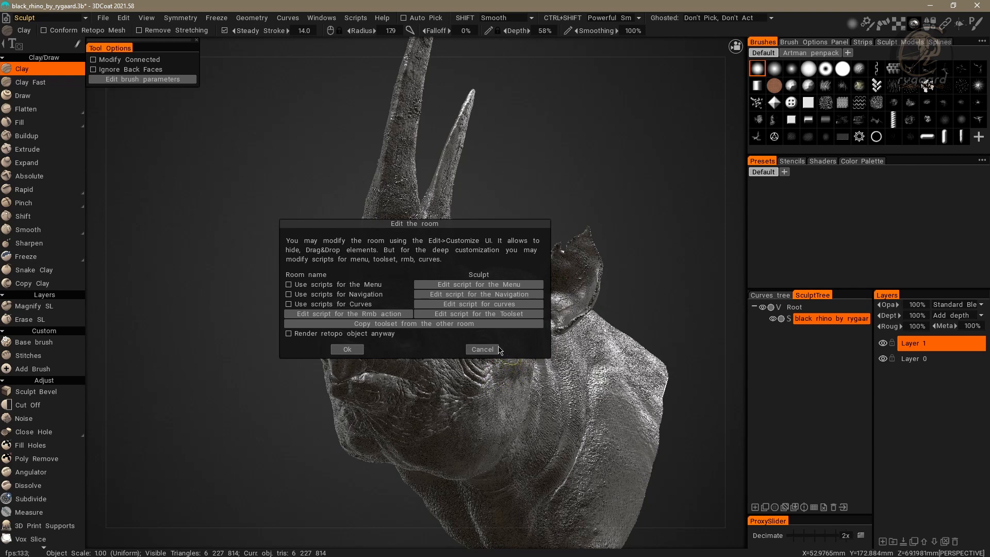
pyautogui.click(483, 350)
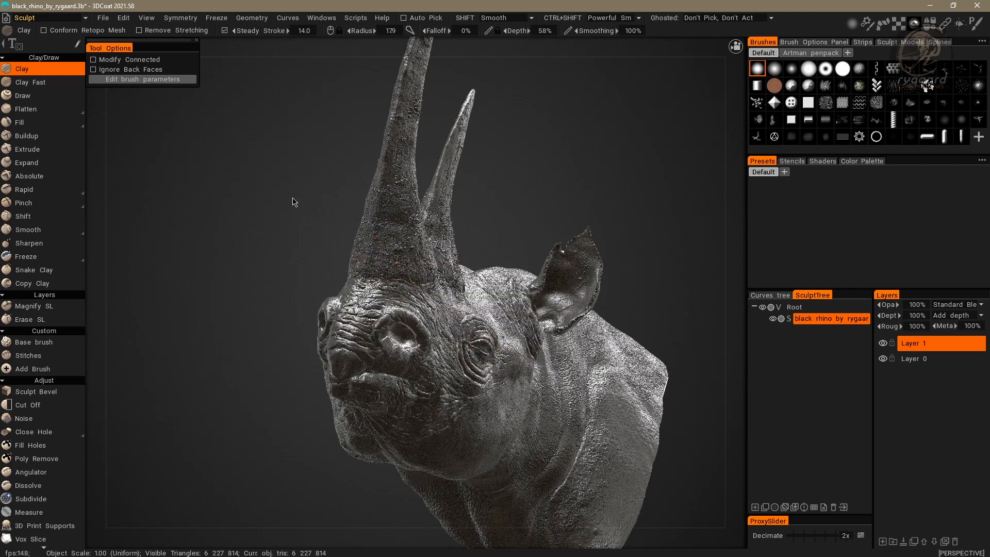
# Open the Rygaard Creations room's toolset script for editing and move it to the text editor's second view beside the copied Sculpt script
pyautogui.click(46, 18)
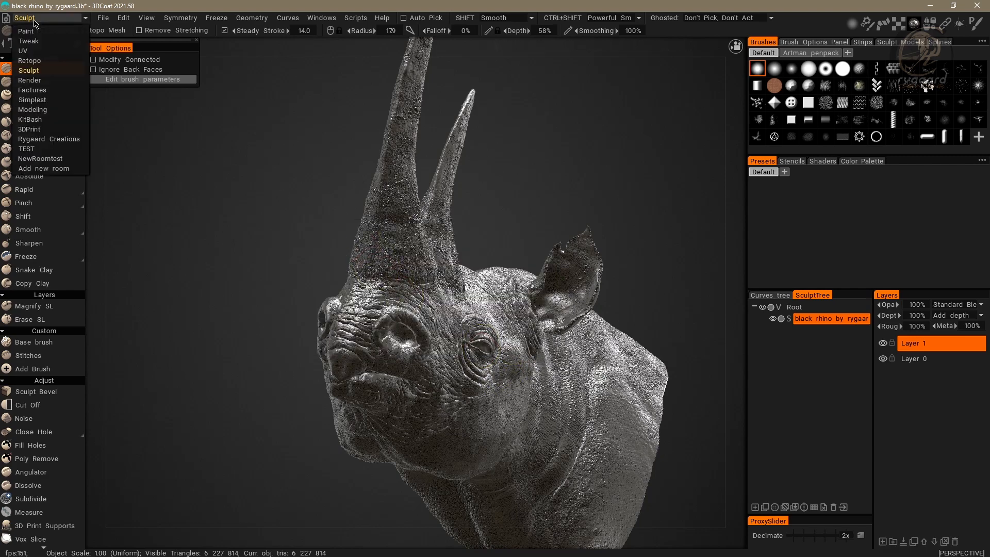
pyautogui.click(77, 139)
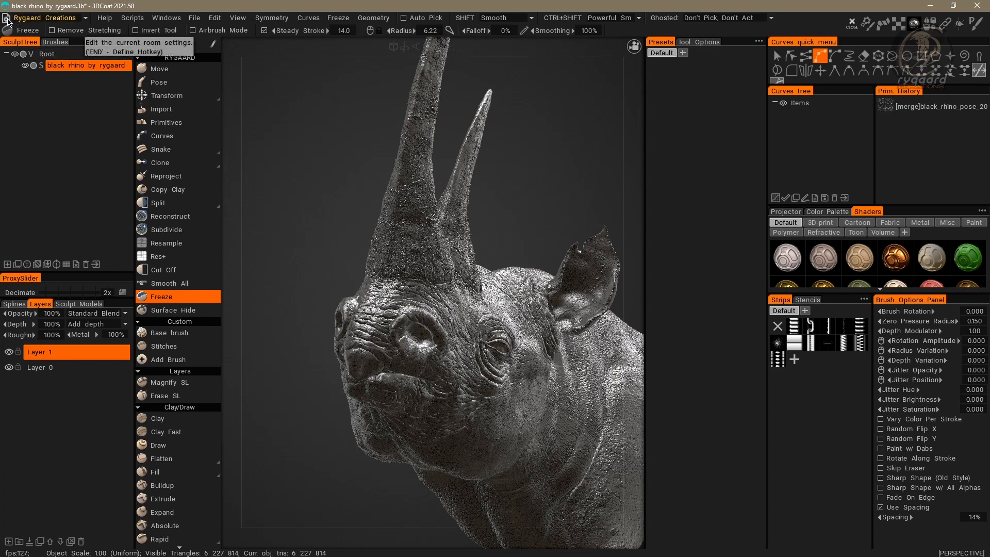
pyautogui.click(8, 20)
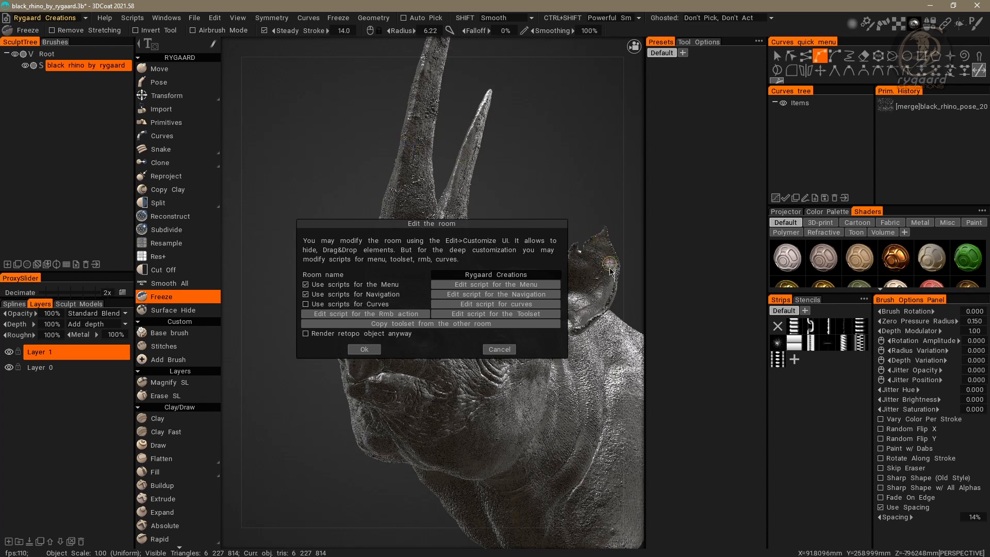
pyautogui.click(508, 316)
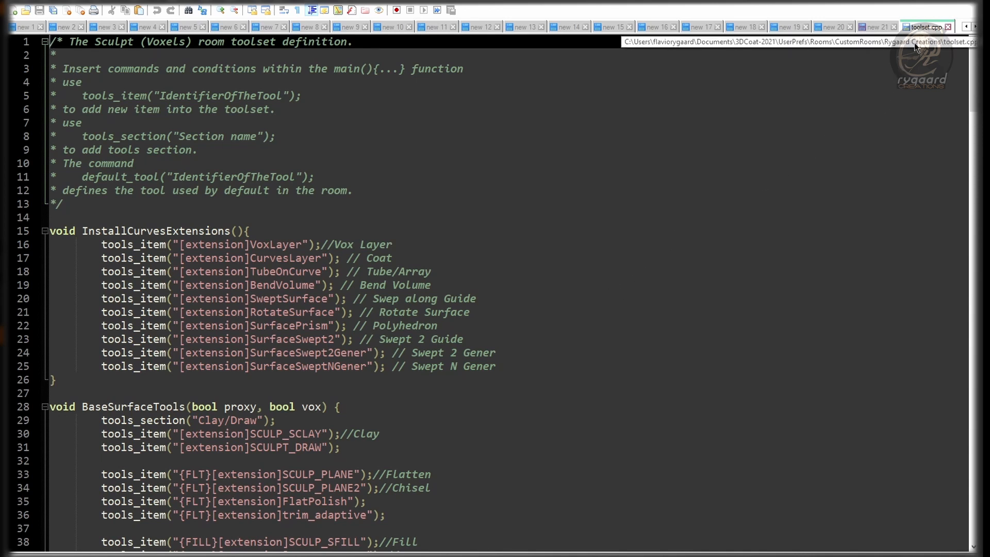
pyautogui.rightClick(925, 27)
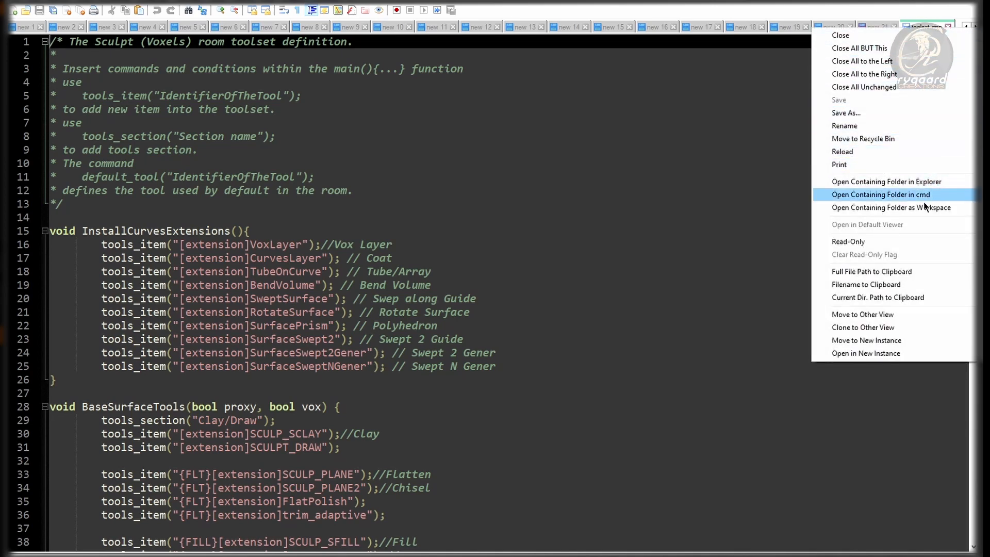
pyautogui.click(874, 315)
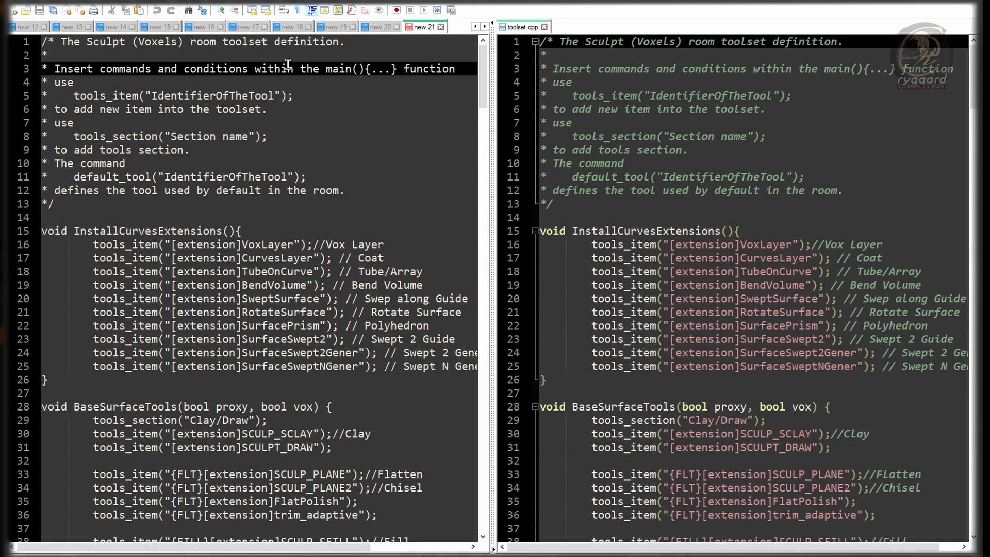
# Search the copied Sculpt script for "bevel" from its first line and close the search dialog
pyautogui.click(347, 45)
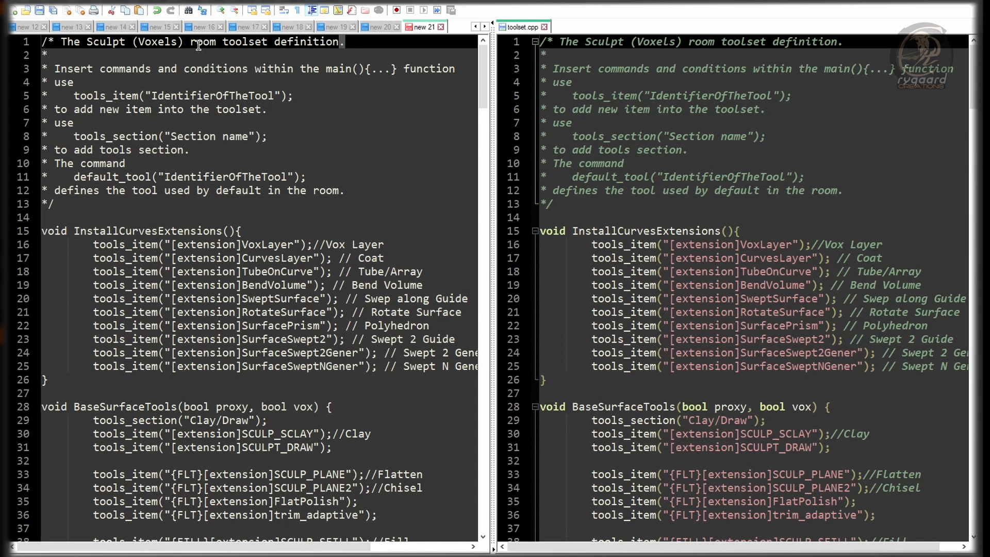
pyautogui.click(189, 11)
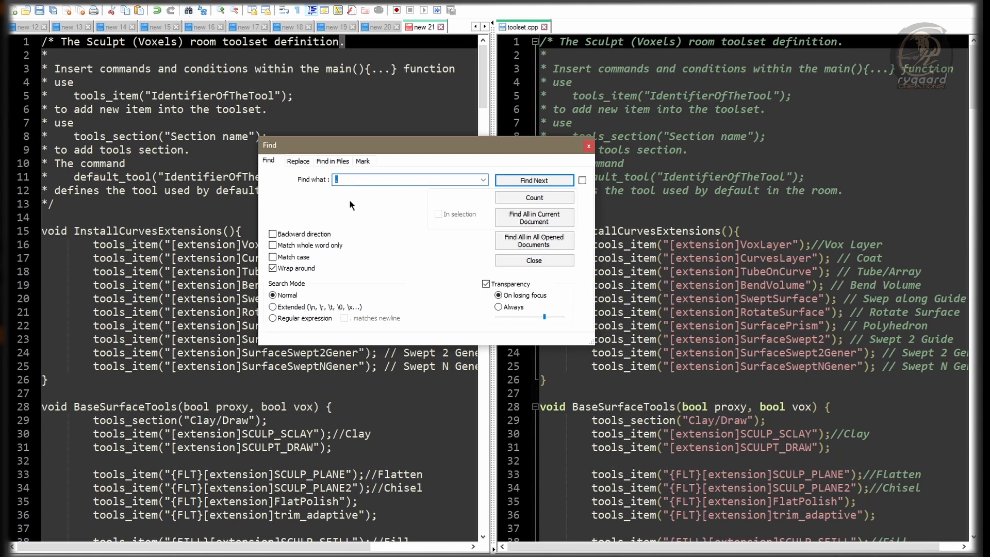
pyautogui.click(339, 179)
pyautogui.write('bevel')
pyautogui.click(534, 180)
pyautogui.moveTo(438, 157); pyautogui.dragTo(576, 130)
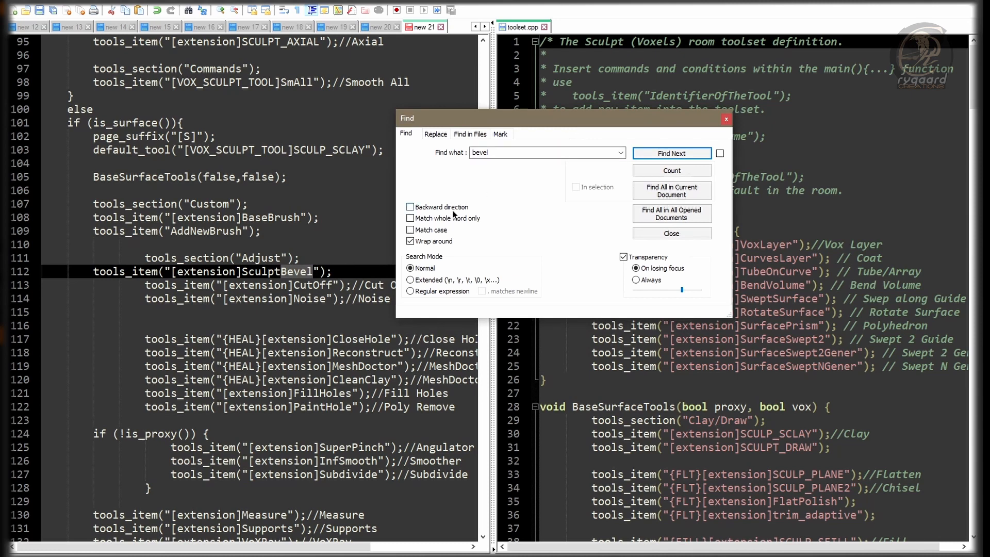
pyautogui.click(726, 120)
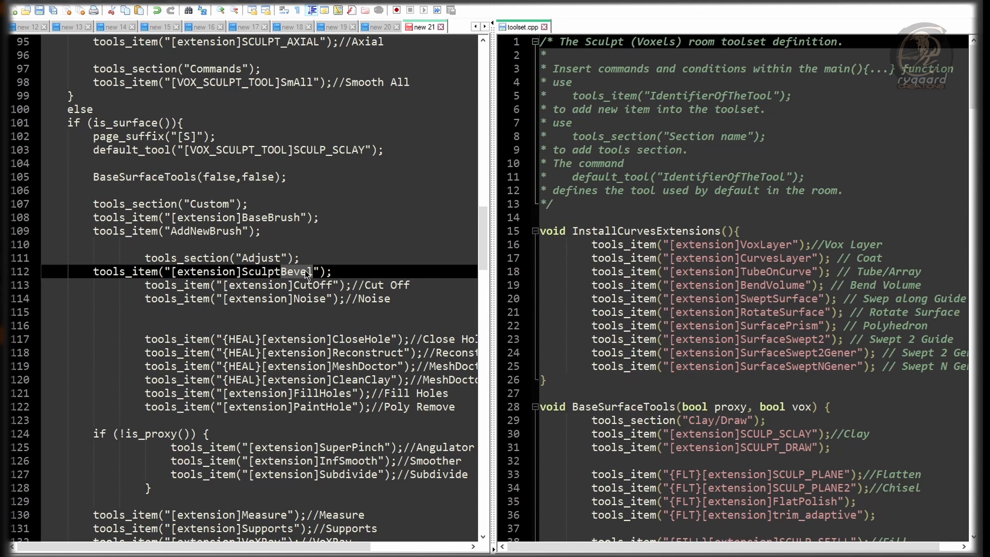
# Copy the tools_item("[extension]SculptBevel"); line from the Adjust section of the copied Sculpt script
pyautogui.scroll(1, 305, 270)
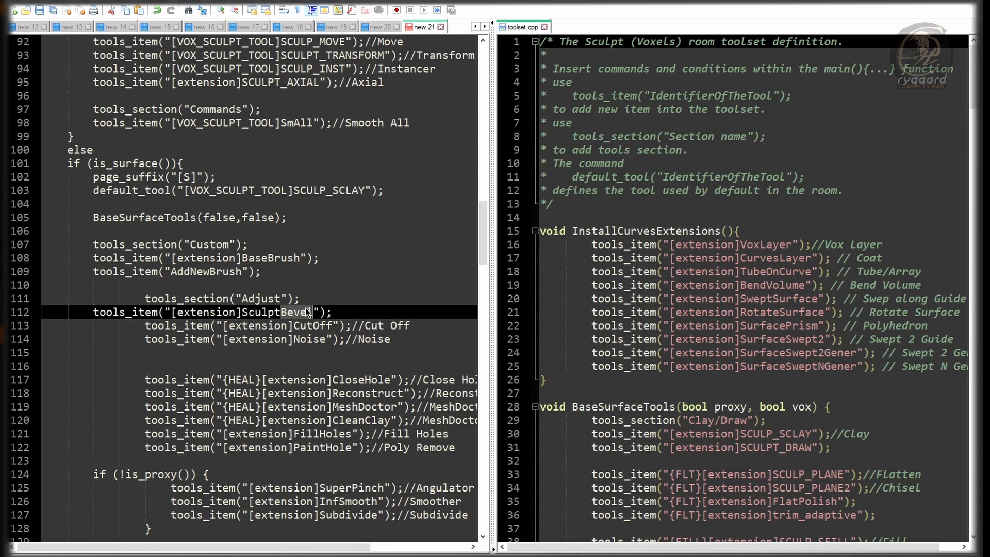
pyautogui.scroll(4, 307, 310)
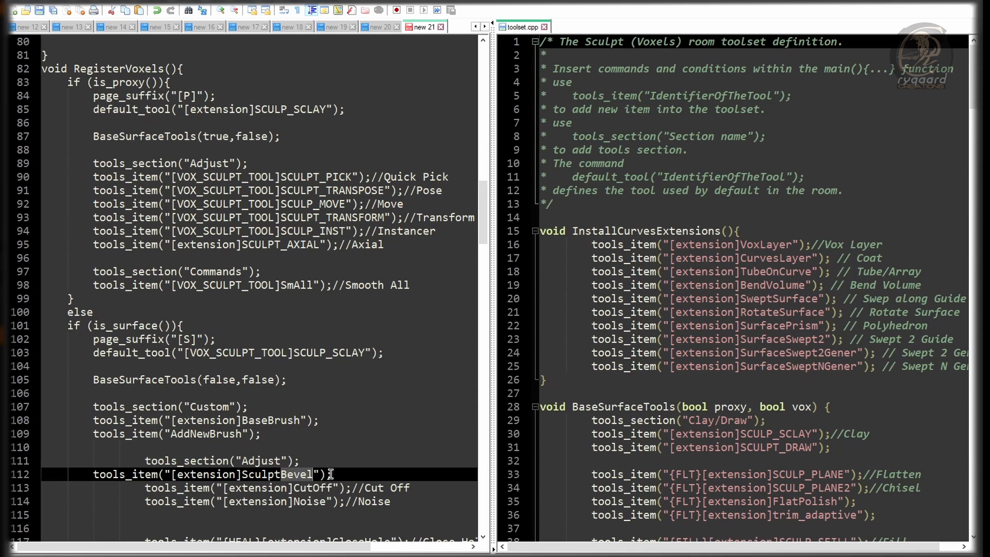
pyautogui.click(92, 473)
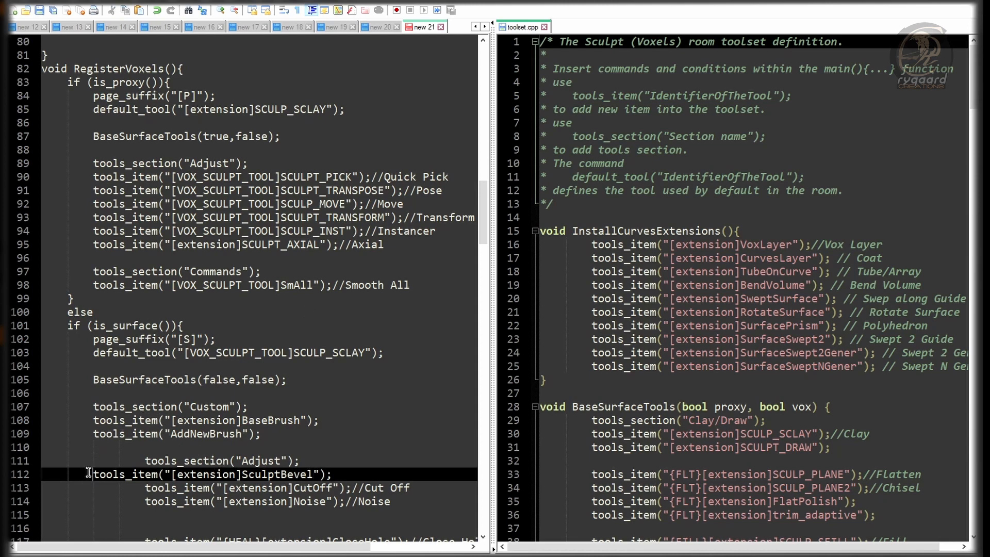
pyautogui.keyDown('shift'); pyautogui.click(336, 475); pyautogui.keyUp('shift')
pyautogui.hotkey('ctrl', 'c')
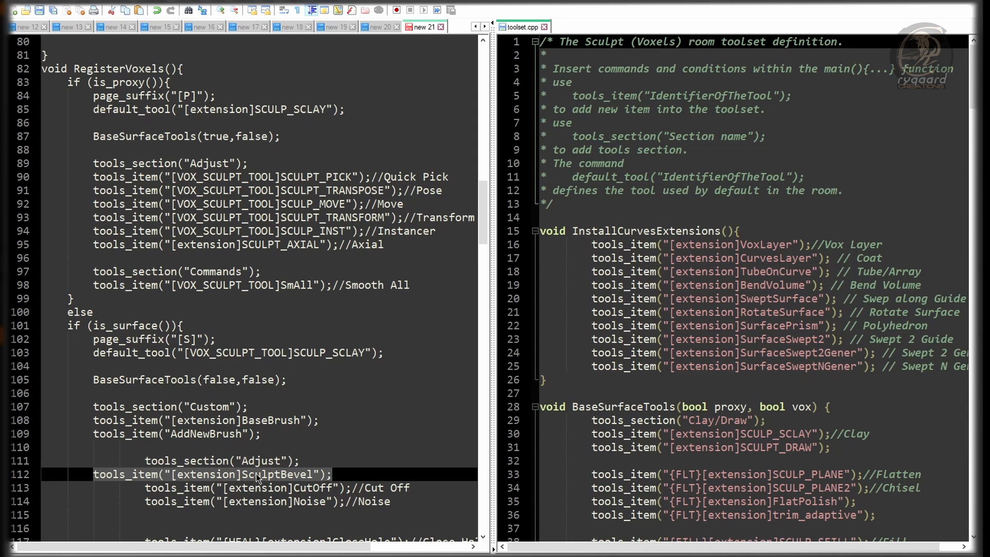
pyautogui.click(349, 474)
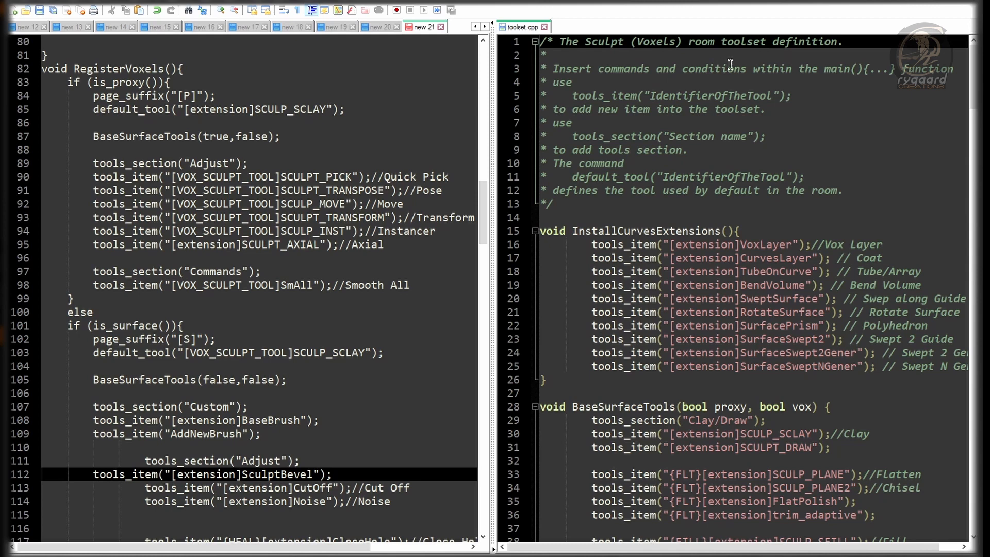
# Compare the RegisterVoxels function and its is_surface block in the copied Sculpt script with the same code in the custom room's toolset.cpp
pyautogui.click(582, 58)
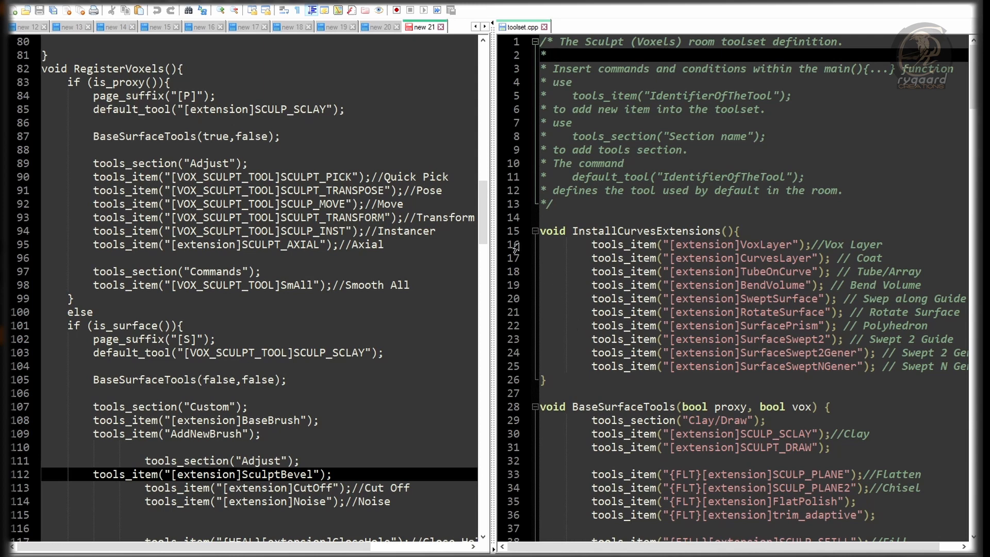
pyautogui.click(65, 66)
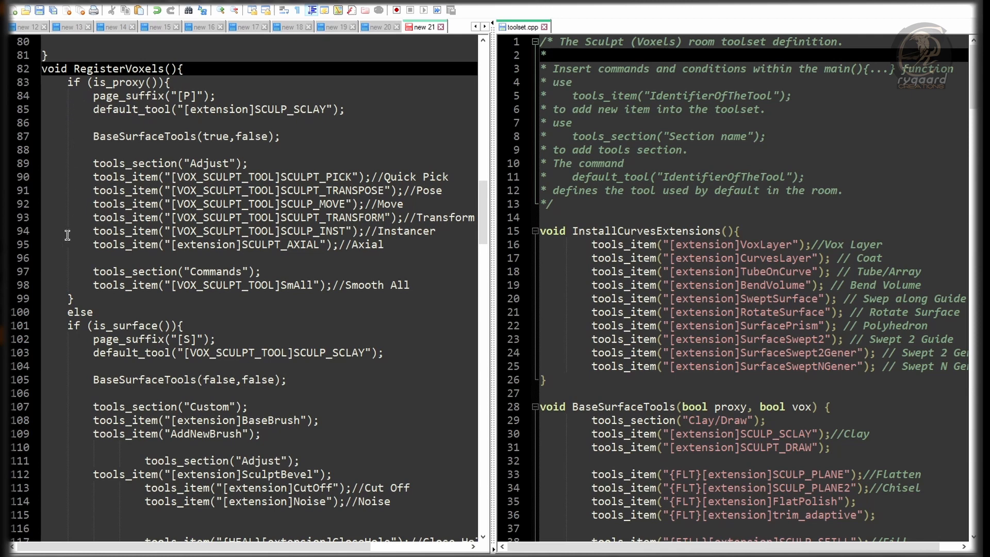
pyautogui.click(66, 327)
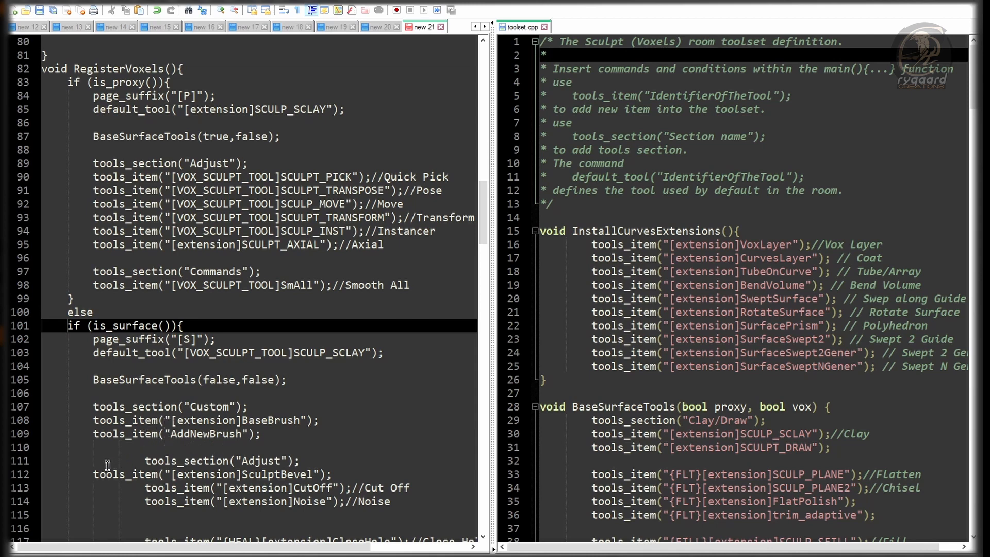
pyautogui.click(88, 474)
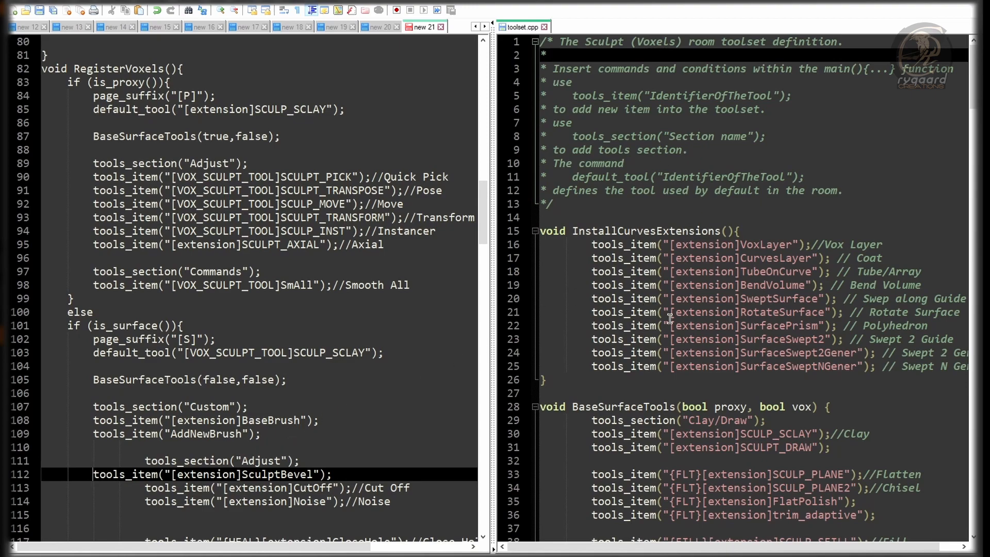
pyautogui.click(724, 160)
pyautogui.scroll(-20, 666, 222)
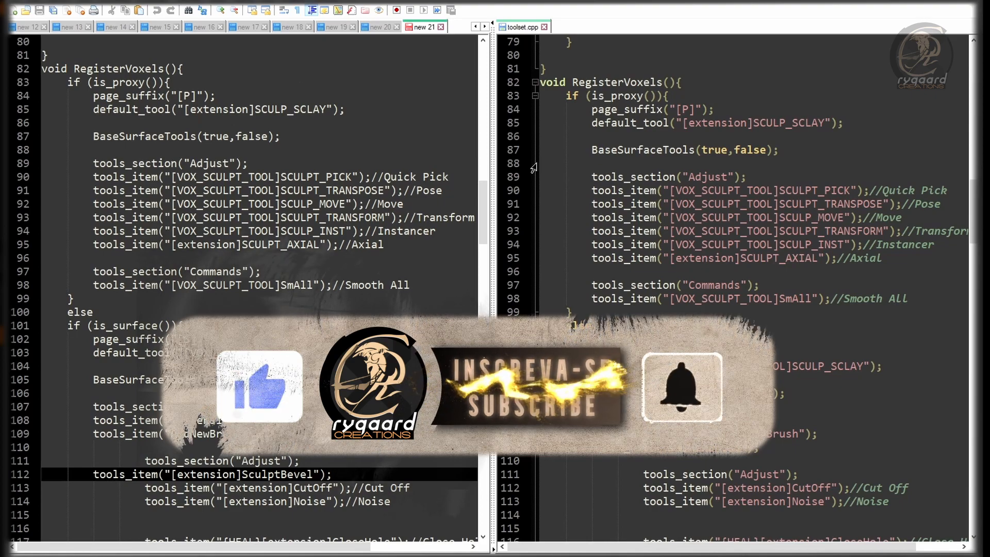
pyautogui.click(648, 82)
pyautogui.click(604, 96)
pyautogui.click(606, 325)
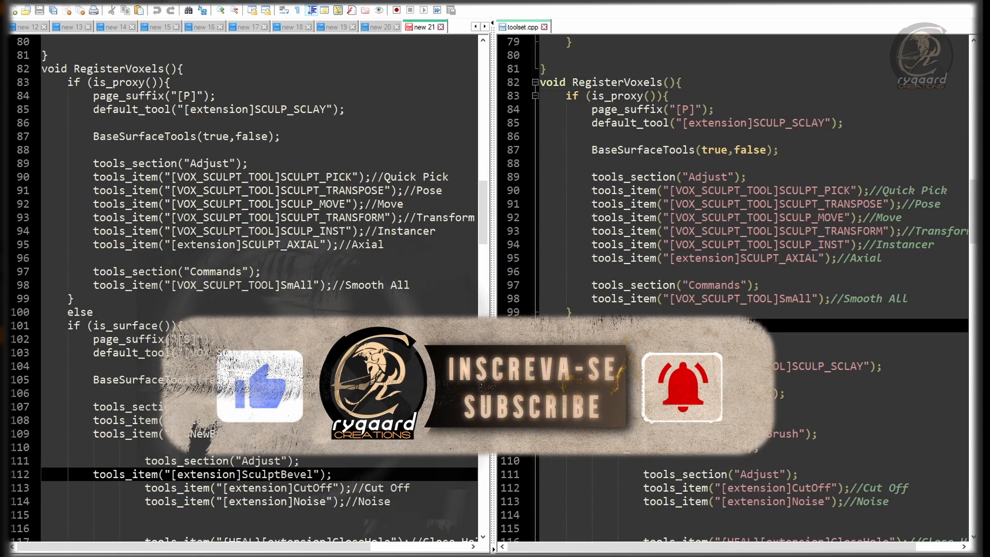
pyautogui.click(606, 339)
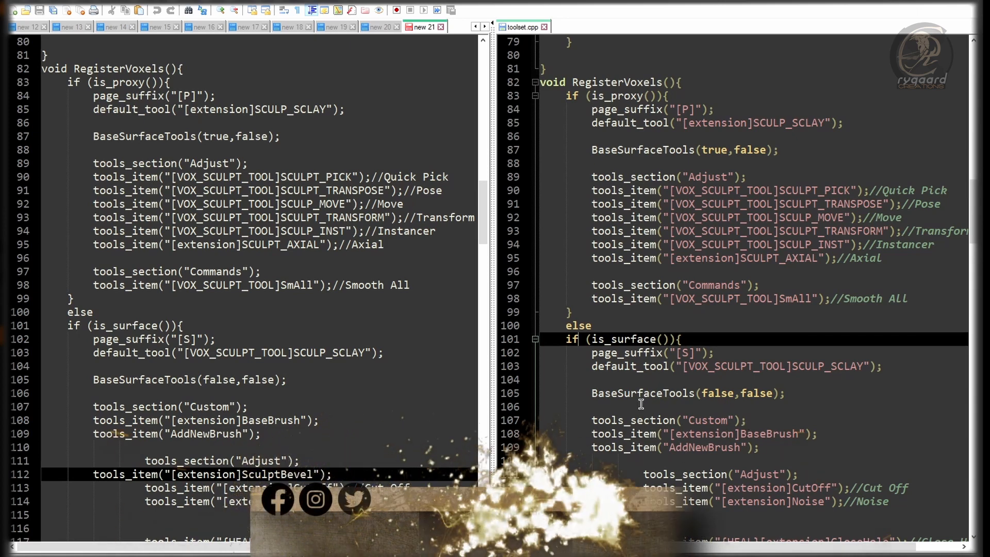
# Paste the SculptBevel line on a new line below tools_section("Adjust") in toolset.cpp's is_surface block, then accept the room's edit dialog in 3DCoat
pyautogui.scroll(-2, 641, 404)
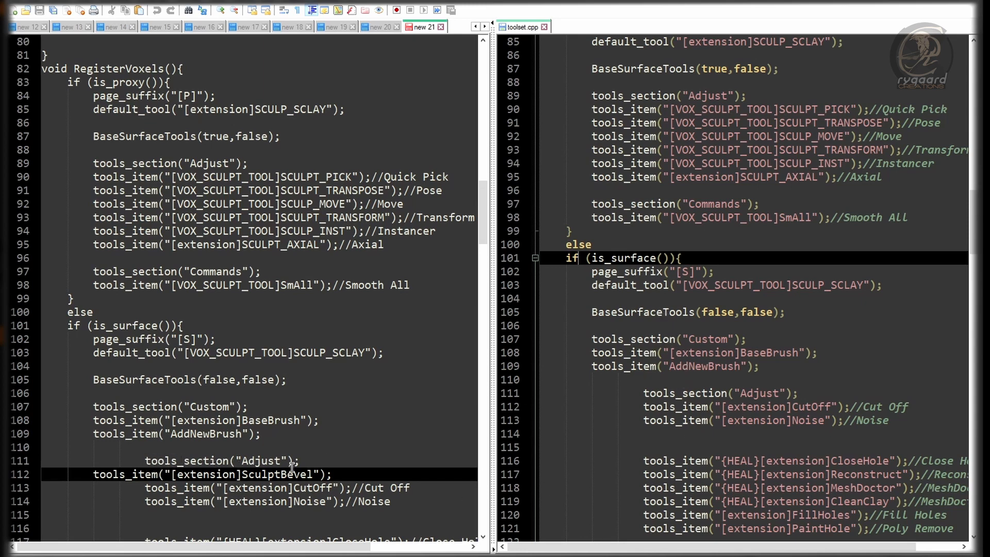
pyautogui.click(643, 392)
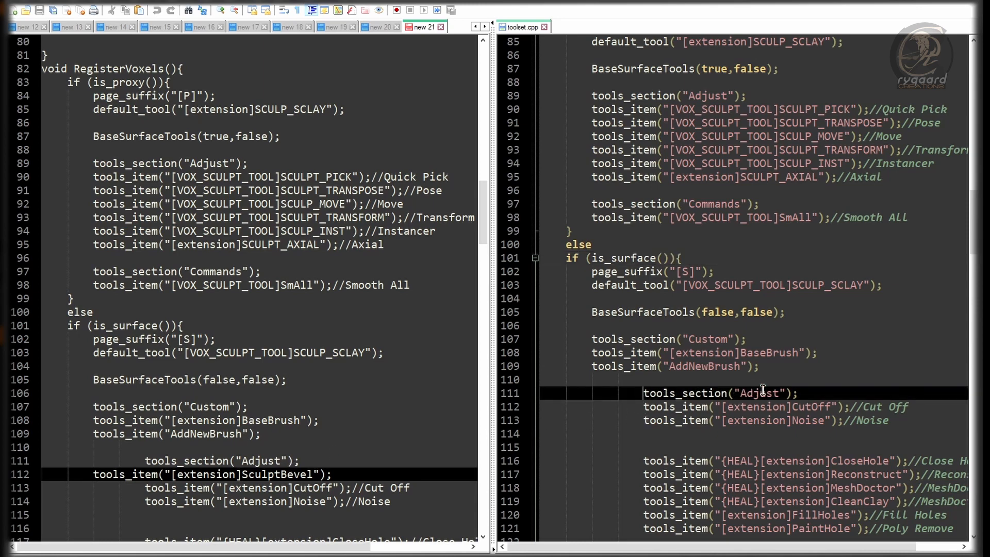
pyautogui.click(808, 391)
pyautogui.press('Return')
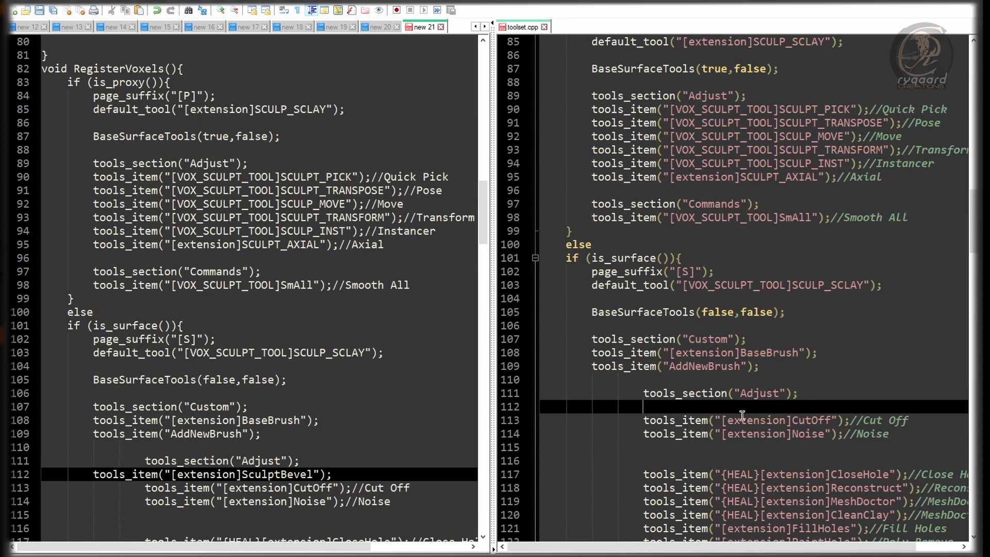
pyautogui.click(602, 409)
pyautogui.hotkey('ctrl', 'v')
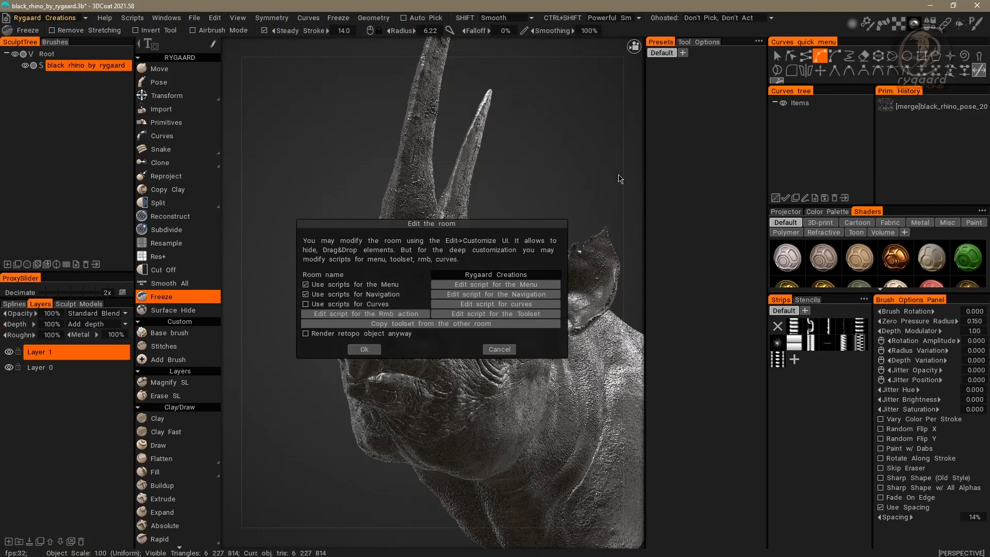
pyautogui.click(364, 350)
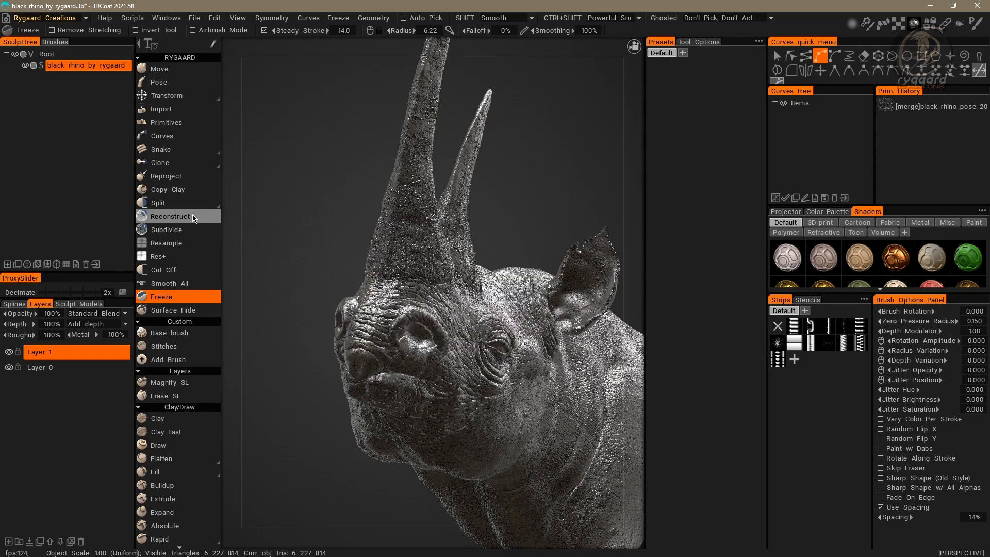
# Look through the custom room's tool list for the Sculpt Bevel tool and review its sections from Clay/Draw to Utility Tool
pyautogui.scroll(-6, 195, 262)
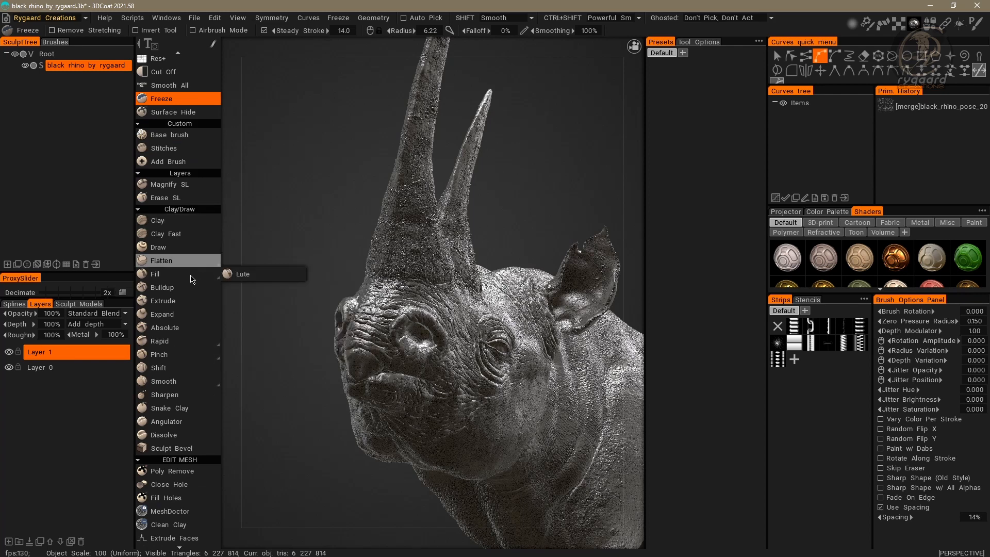
pyautogui.scroll(-2, 188, 262)
pyautogui.scroll(-1, 183, 261)
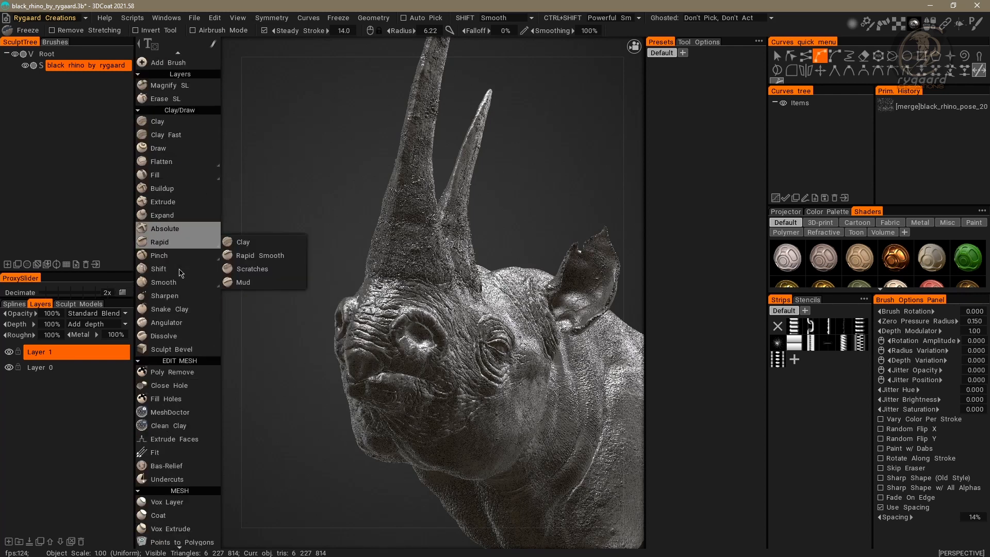
pyautogui.scroll(-3, 191, 133)
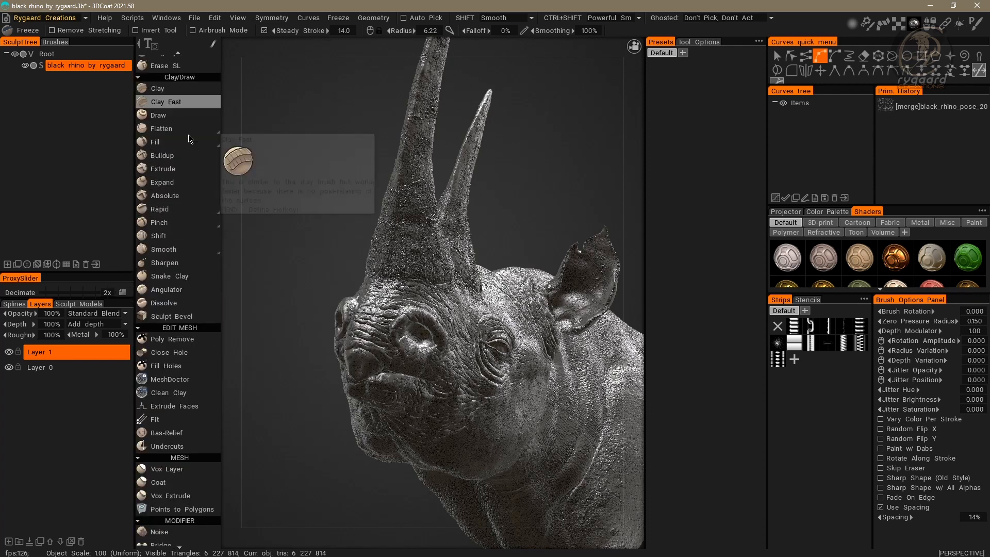
pyautogui.moveTo(180, 161)
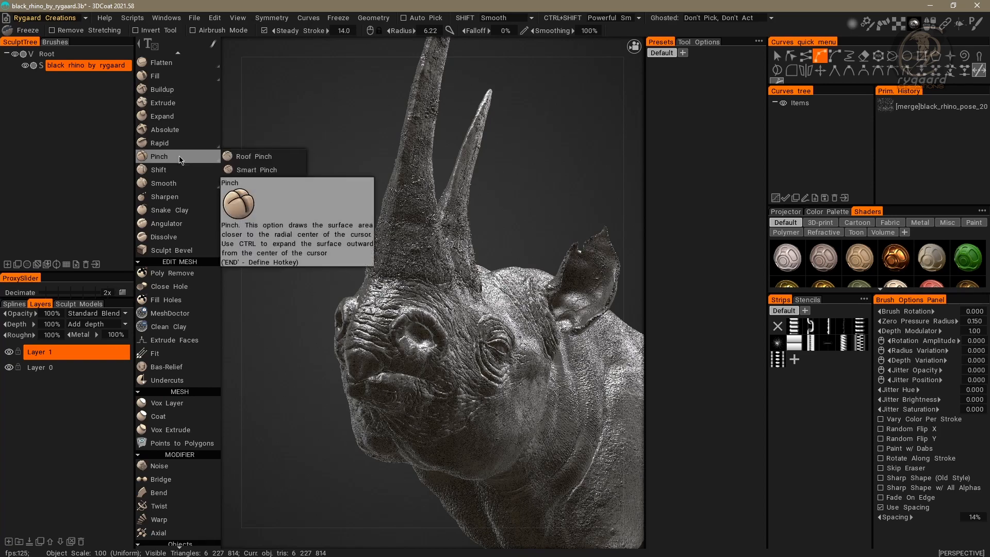
pyautogui.scroll(-3, 178, 227)
pyautogui.scroll(-2, 175, 227)
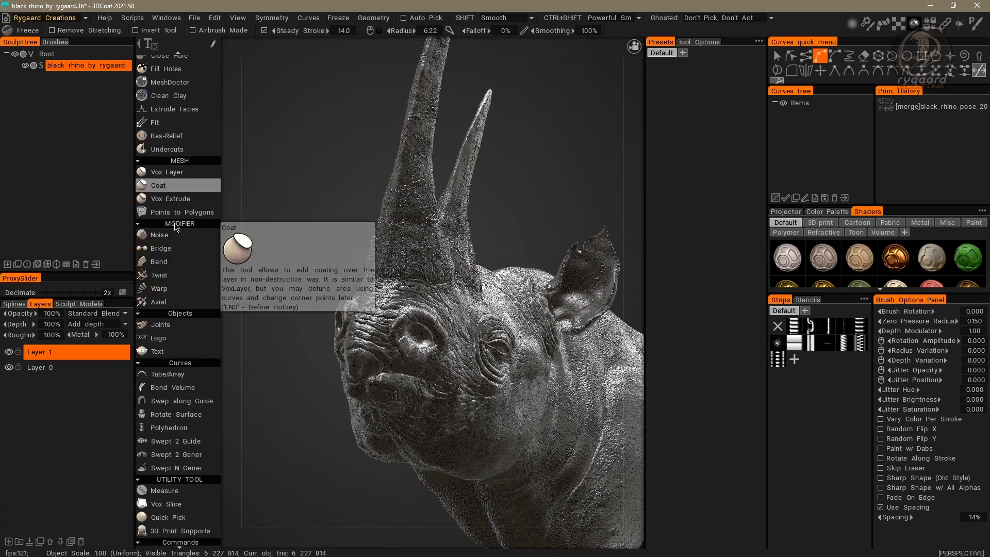
pyautogui.scroll(1, 175, 226)
pyautogui.scroll(12, 176, 226)
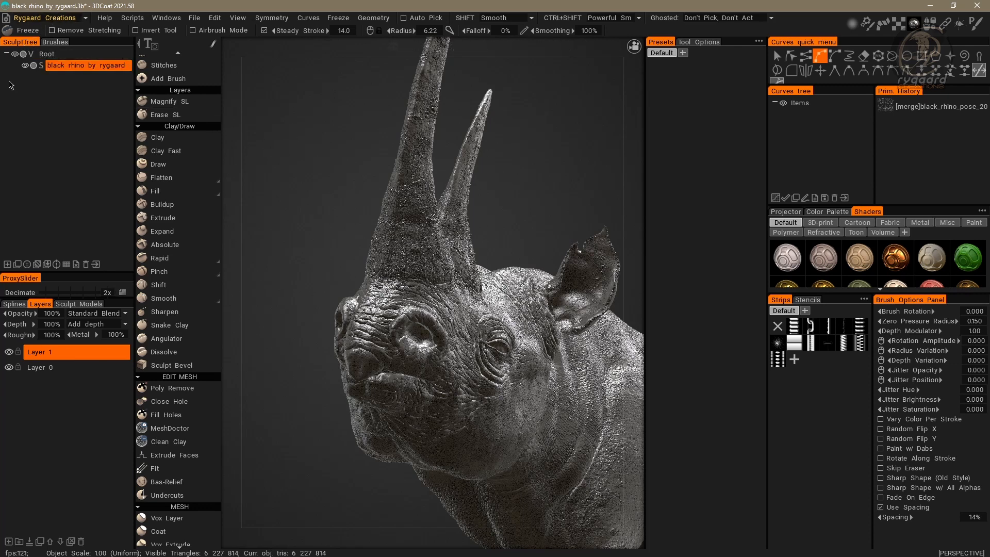
# Inspect the list of rooms a toolset can be copied from in the room's edit dialog, and leave without copying
pyautogui.click(7, 19)
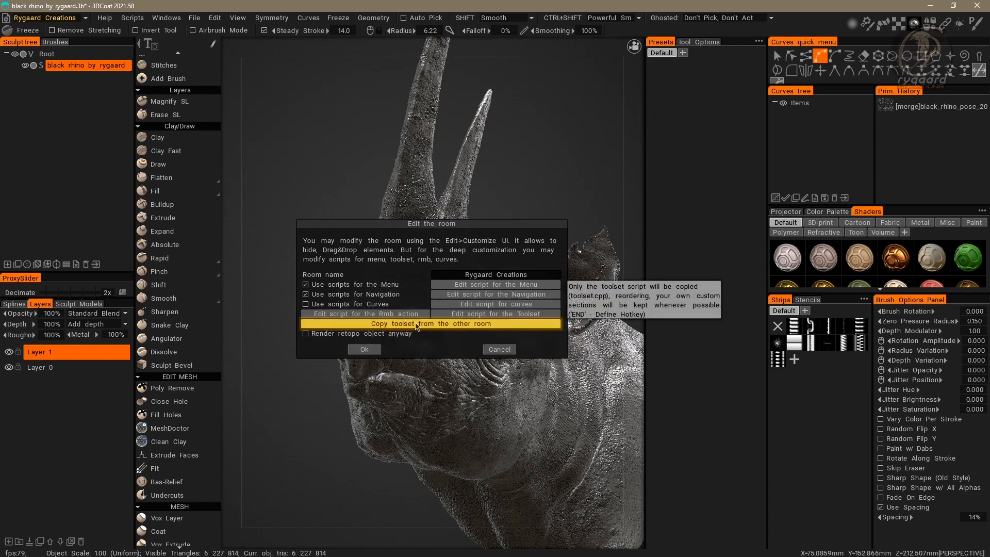
pyautogui.click(450, 324)
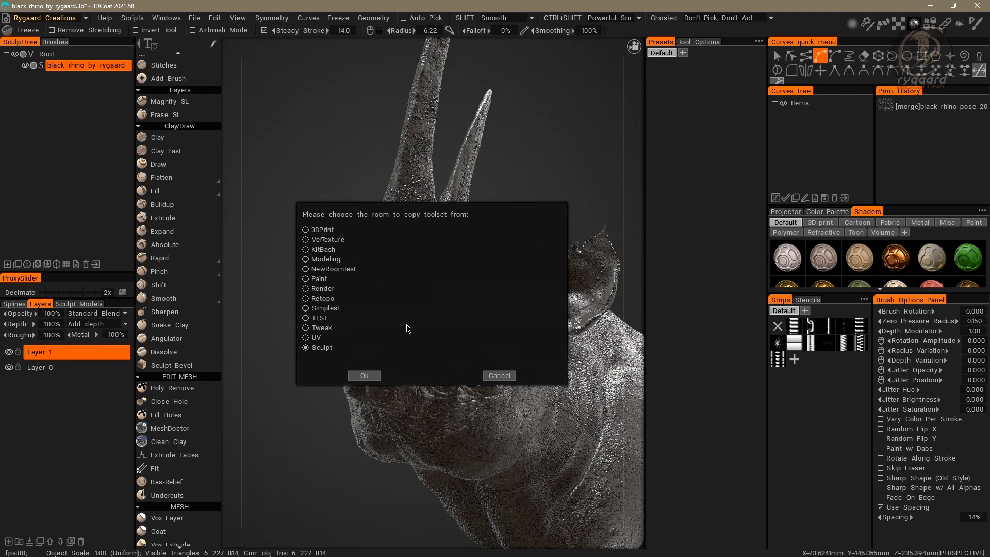
pyautogui.click(508, 379)
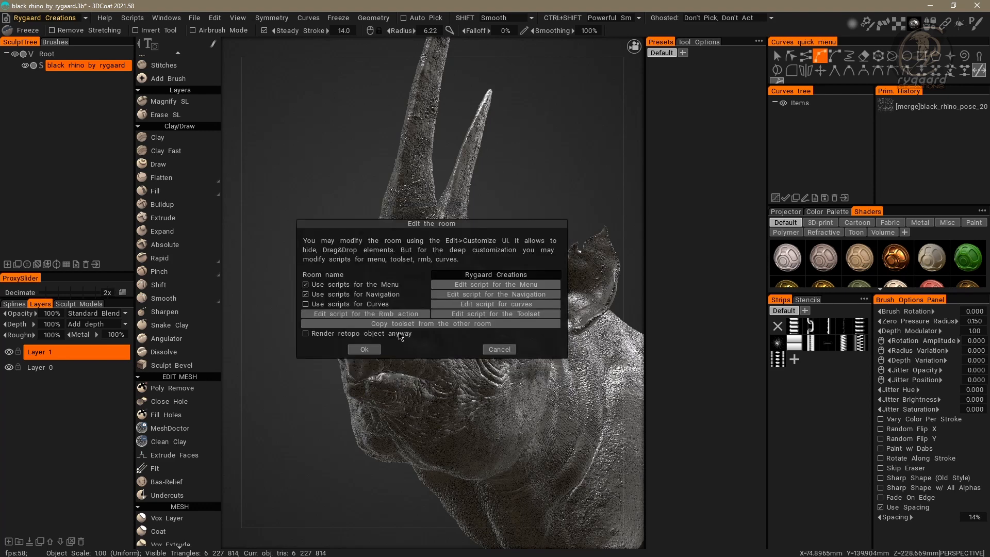
pyautogui.click(498, 349)
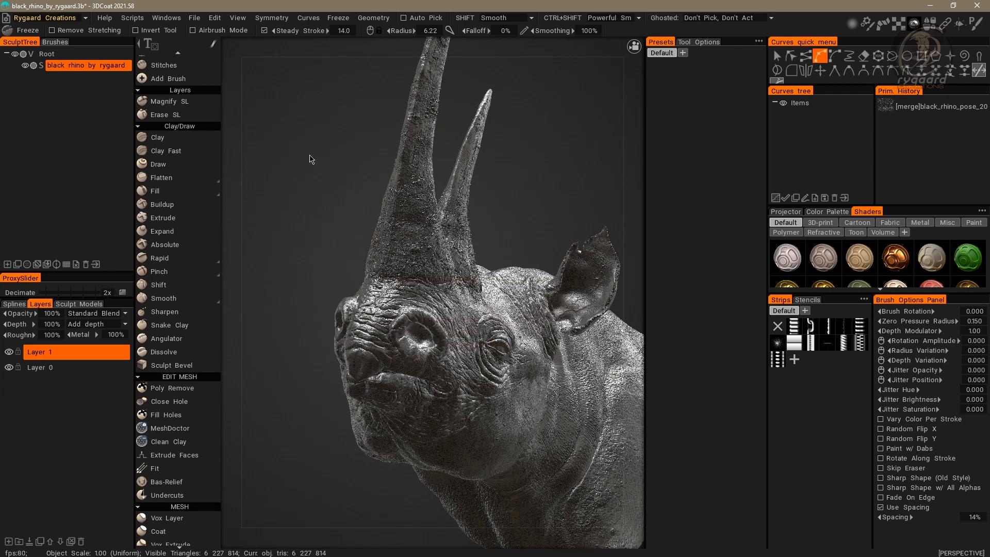